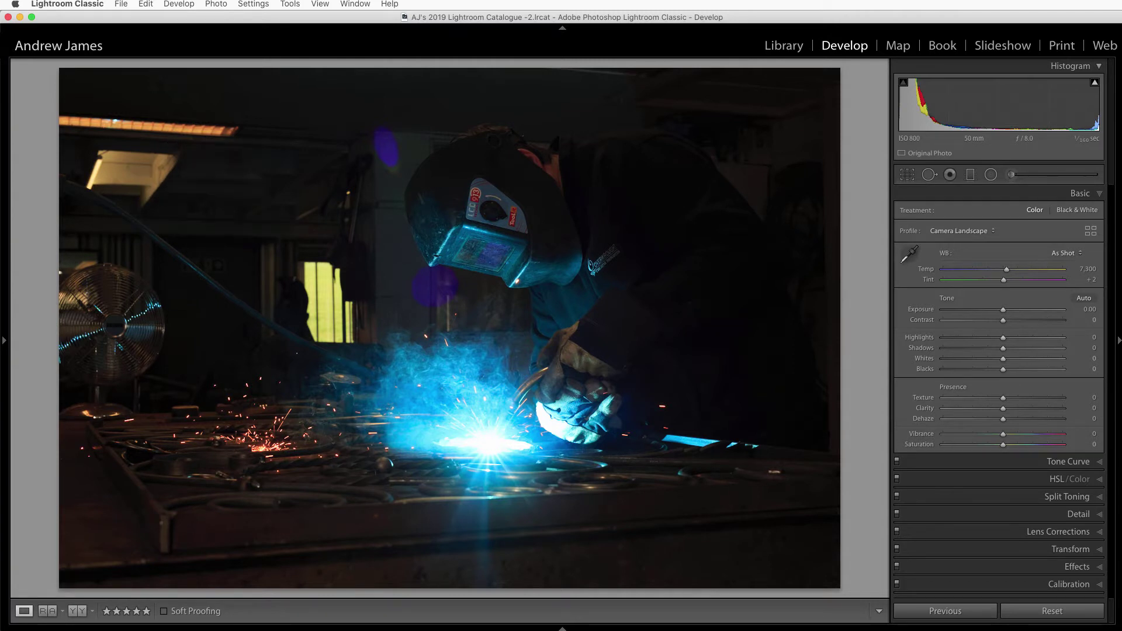
Set Highlights to -30 to recover detail in the bright area around the welding flash
{"action": "left_click", "coordinate": [480, 441]}
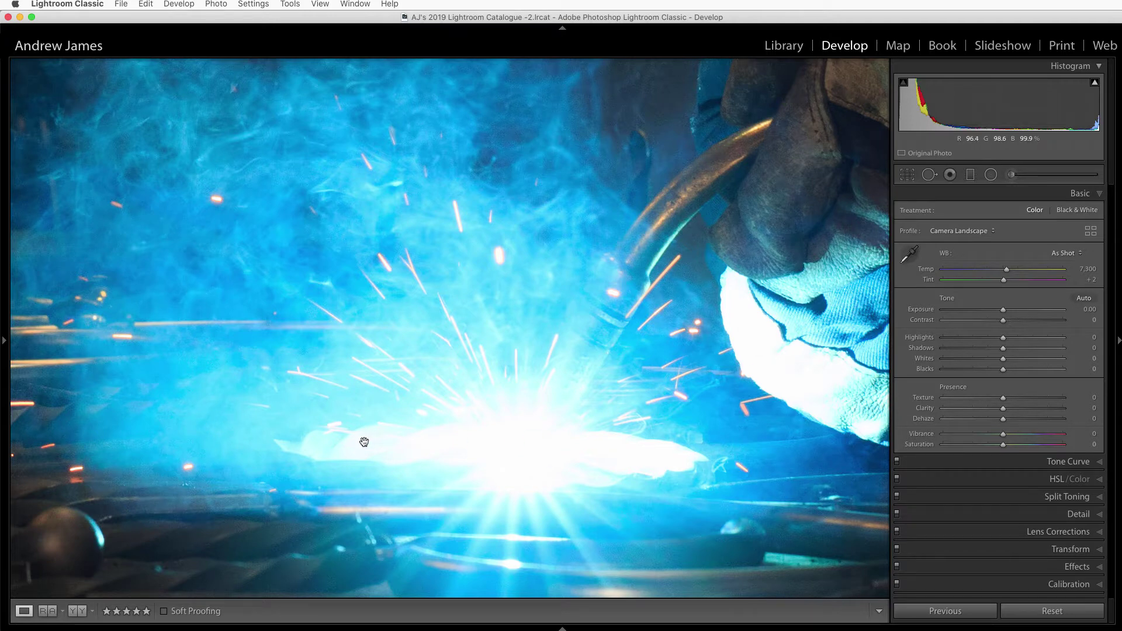
{"action": "left_click_drag", "start_coordinate": [520, 514], "coordinate": [476, 375]}
{"action": "mouse_move", "coordinate": [556, 406]}
{"action": "left_mouse_down"}
{"action": "mouse_move", "coordinate": [465, 387]}
{"action": "mouse_move", "coordinate": [558, 406]}
{"action": "left_mouse_up"}
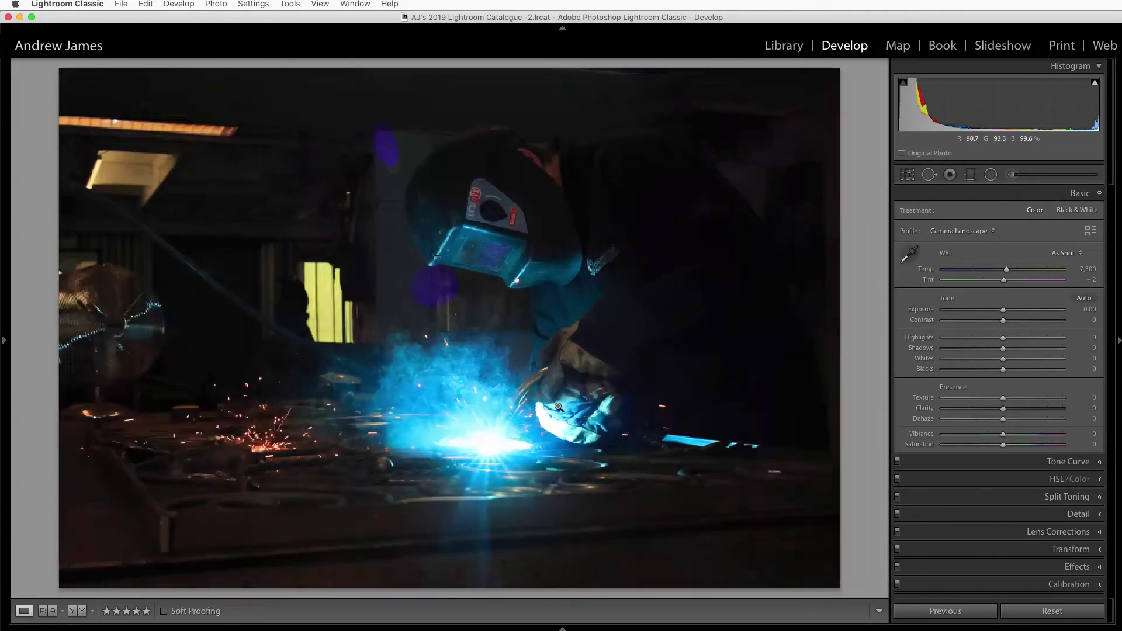
{"action": "left_click", "coordinate": [557, 406]}
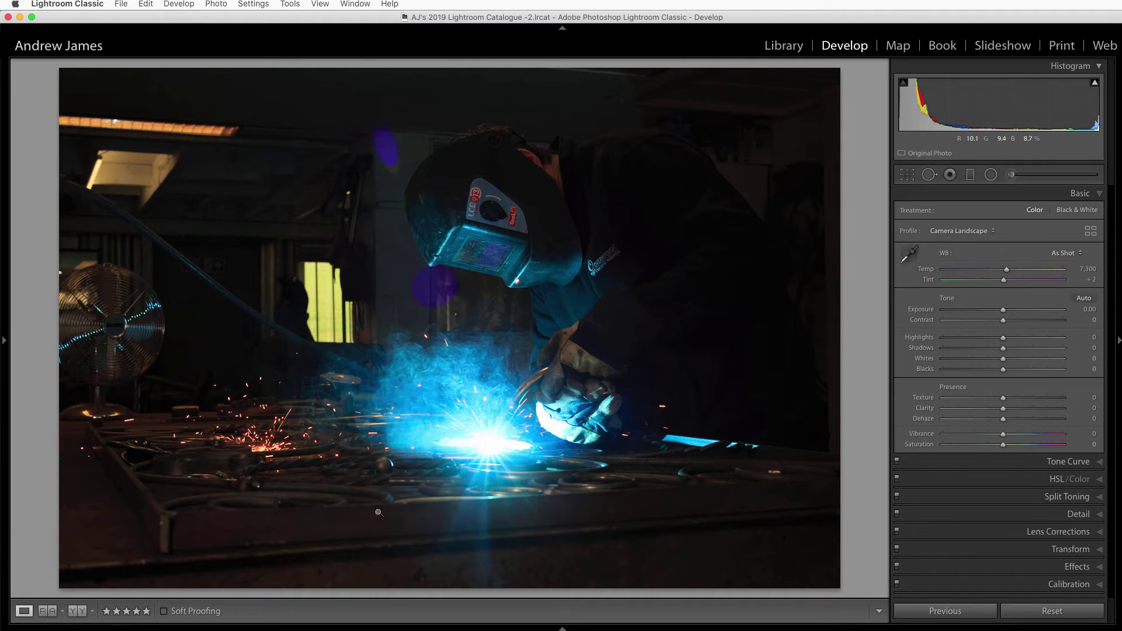
{"action": "left_click", "coordinate": [477, 459]}
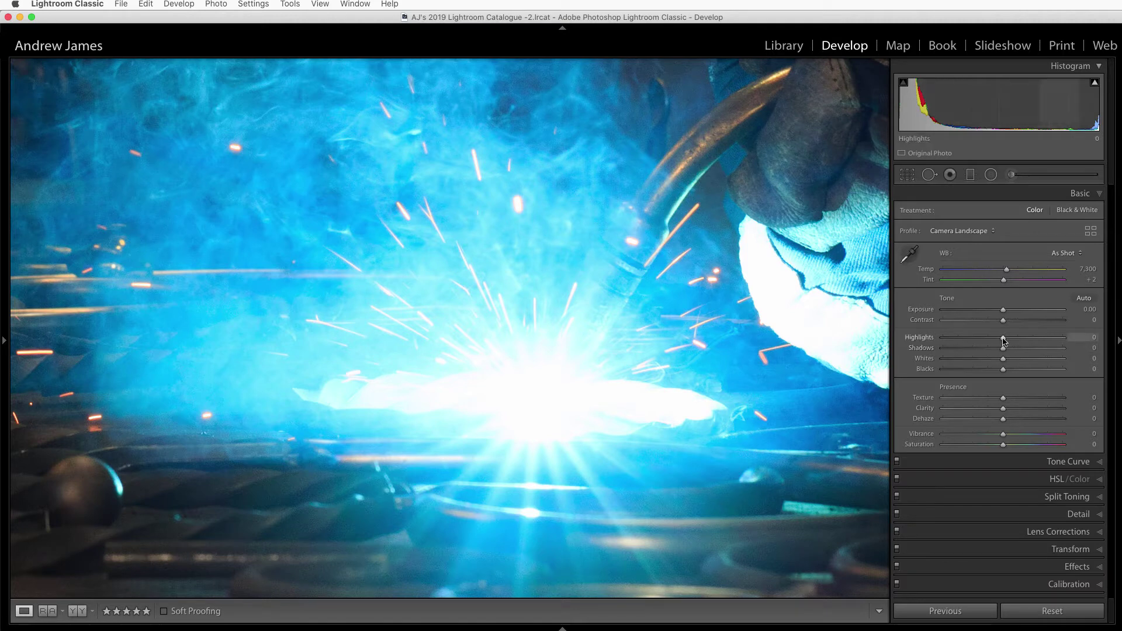
{"action": "left_click_drag", "start_coordinate": [1003, 340], "coordinate": [954, 342]}
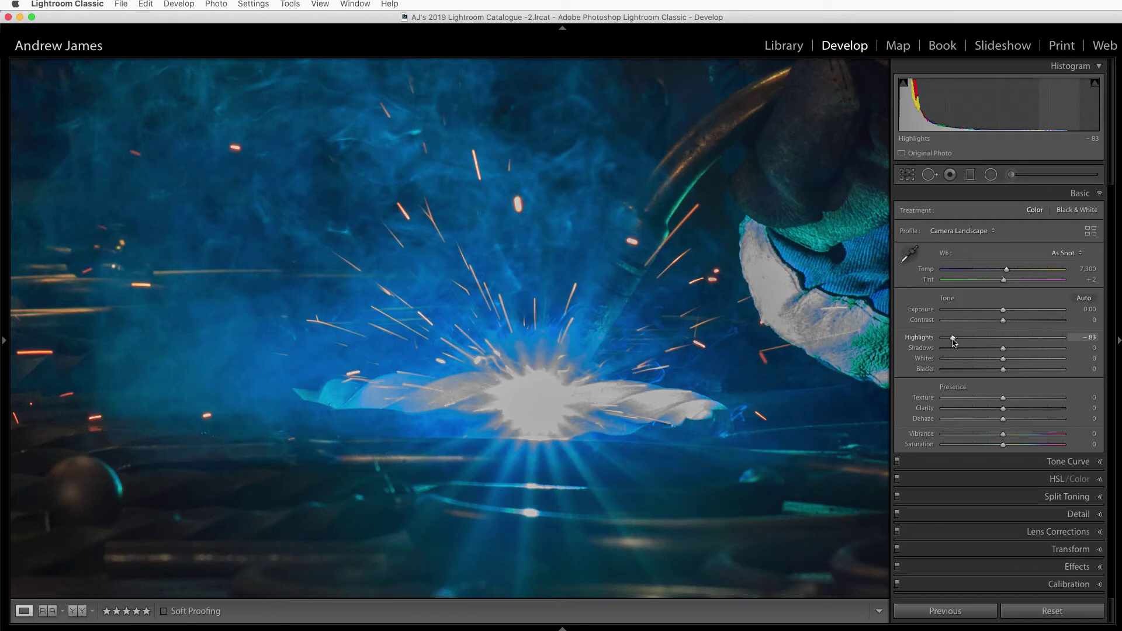
{"action": "left_click_drag", "start_coordinate": [953, 342], "coordinate": [986, 342]}
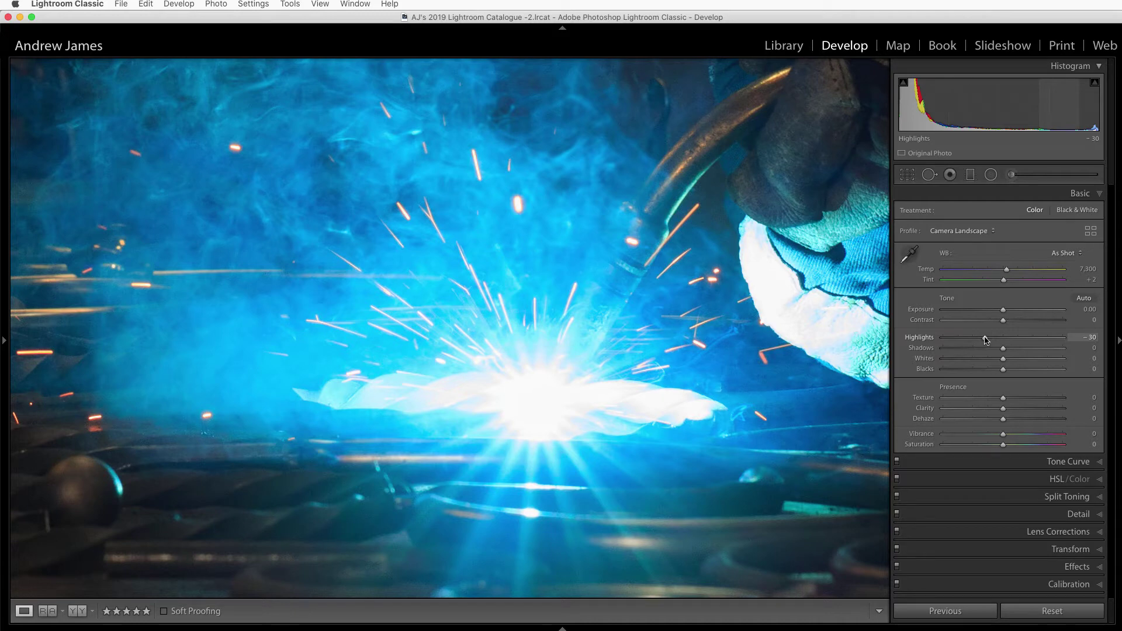
{"action": "left_click", "coordinate": [711, 343]}
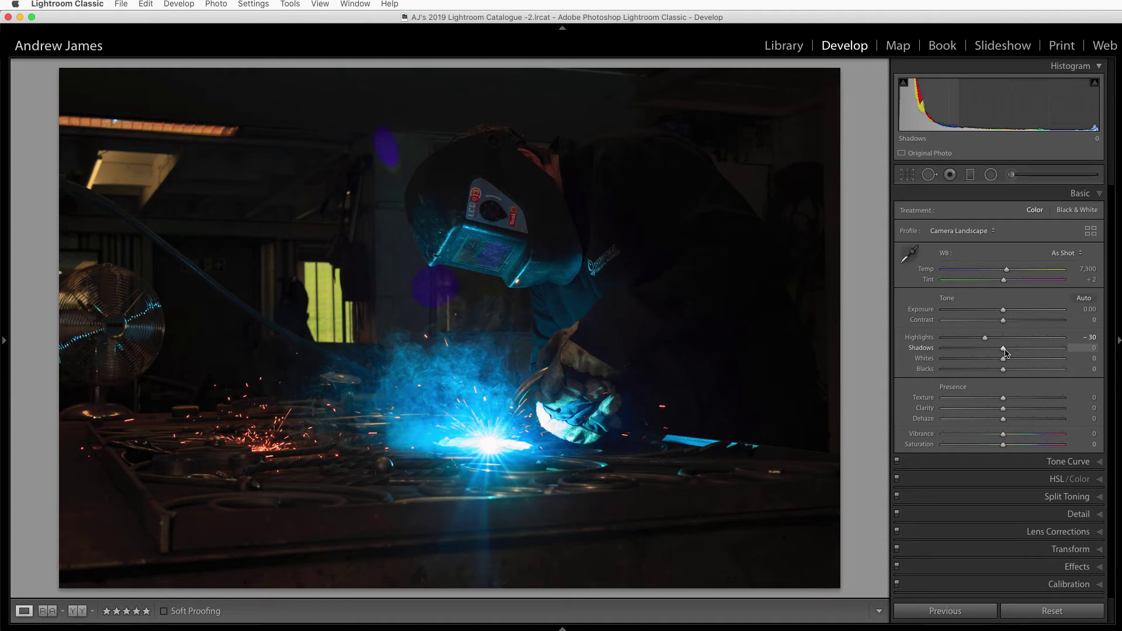
Set Shadows to +51 and Exposure to +0.40 to lighten the dark parts of the photo
{"action": "left_click_drag", "start_coordinate": [1005, 350], "coordinate": [1034, 355]}
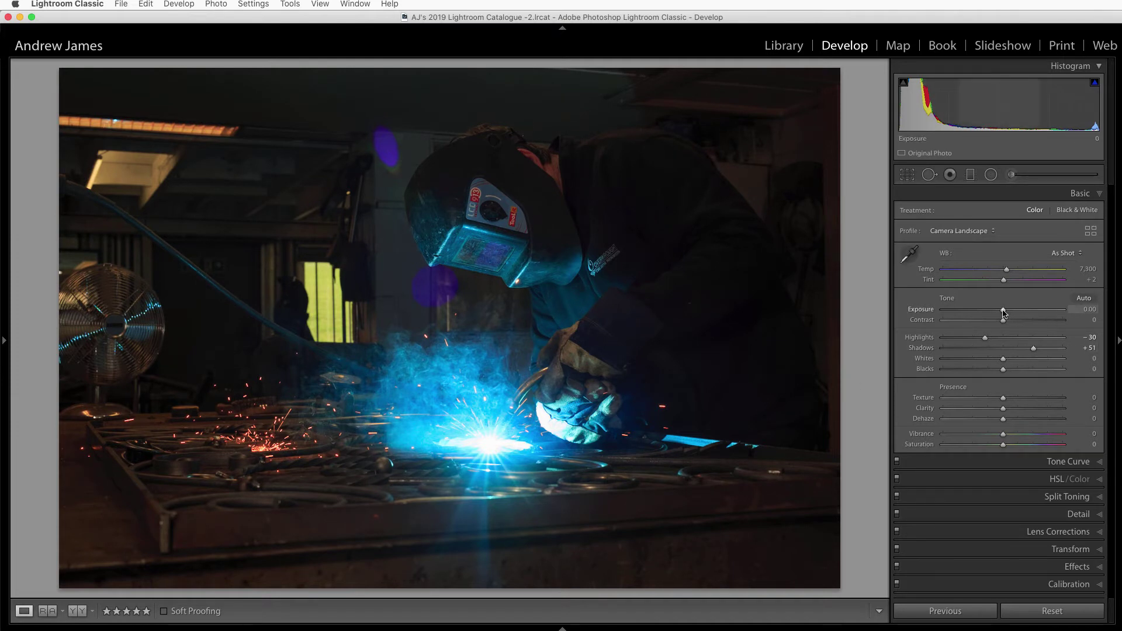
{"action": "left_click_drag", "start_coordinate": [1003, 310], "coordinate": [1008, 312]}
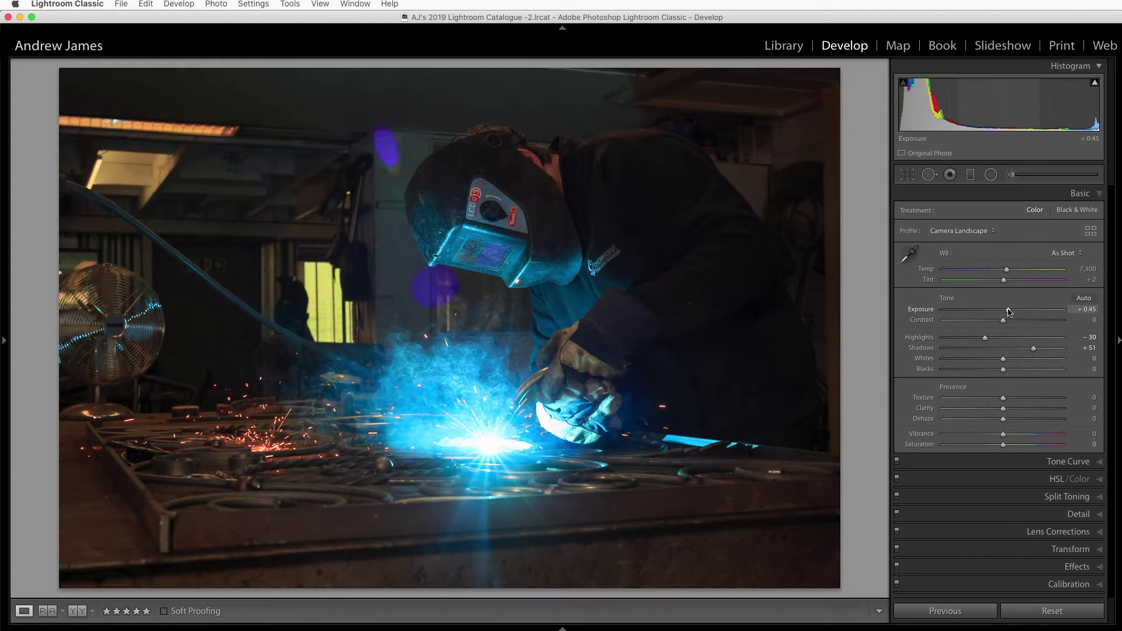
{"action": "left_click_drag", "start_coordinate": [1008, 313], "coordinate": [1008, 313]}
Examine the dark shadow areas of the welder's jacket and sleeve at close magnification
{"action": "left_click", "coordinate": [763, 213]}
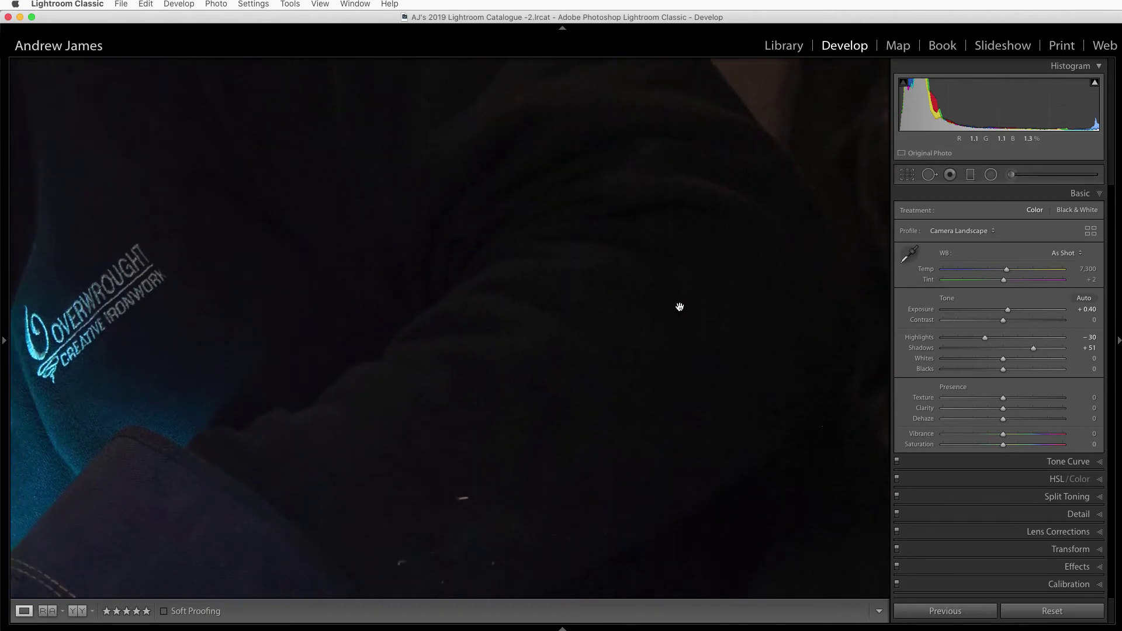
{"action": "scroll", "coordinate": [680, 307], "scroll_direction": "down", "scroll_amount": 5}
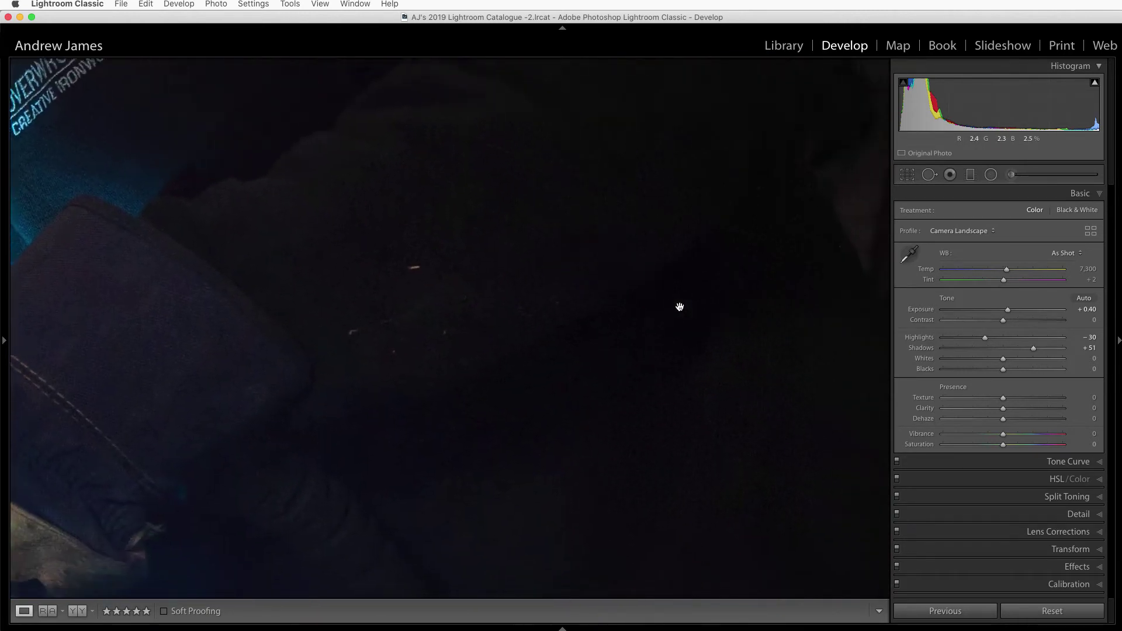
{"action": "scroll", "coordinate": [679, 307], "scroll_direction": "right", "scroll_amount": 5}
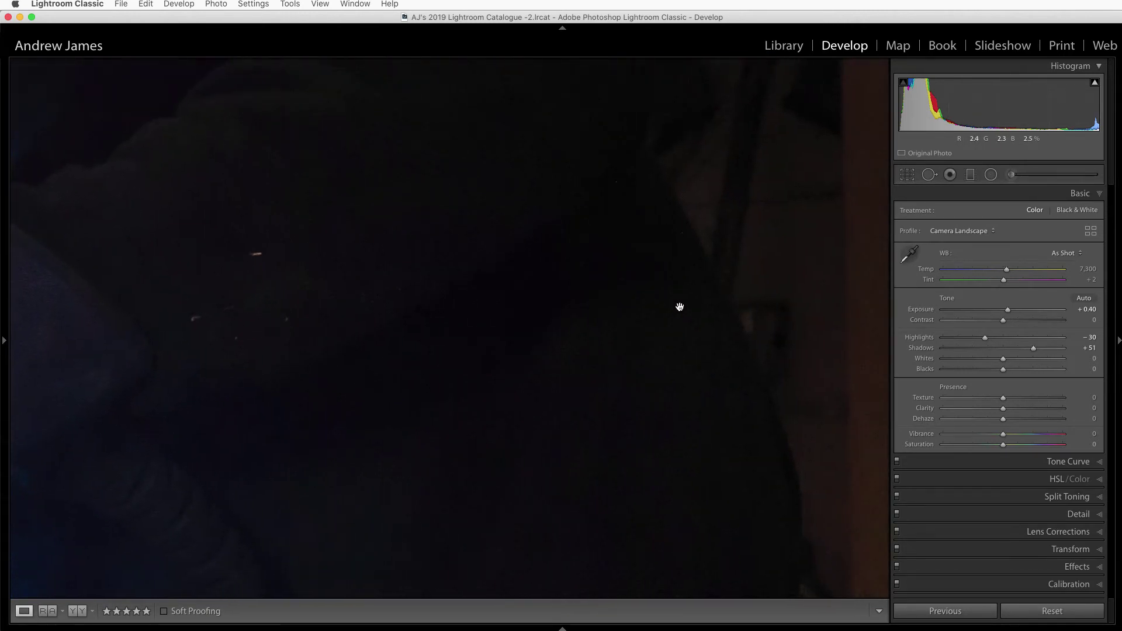
{"action": "scroll", "coordinate": [679, 307], "scroll_direction": "down", "scroll_amount": 5}
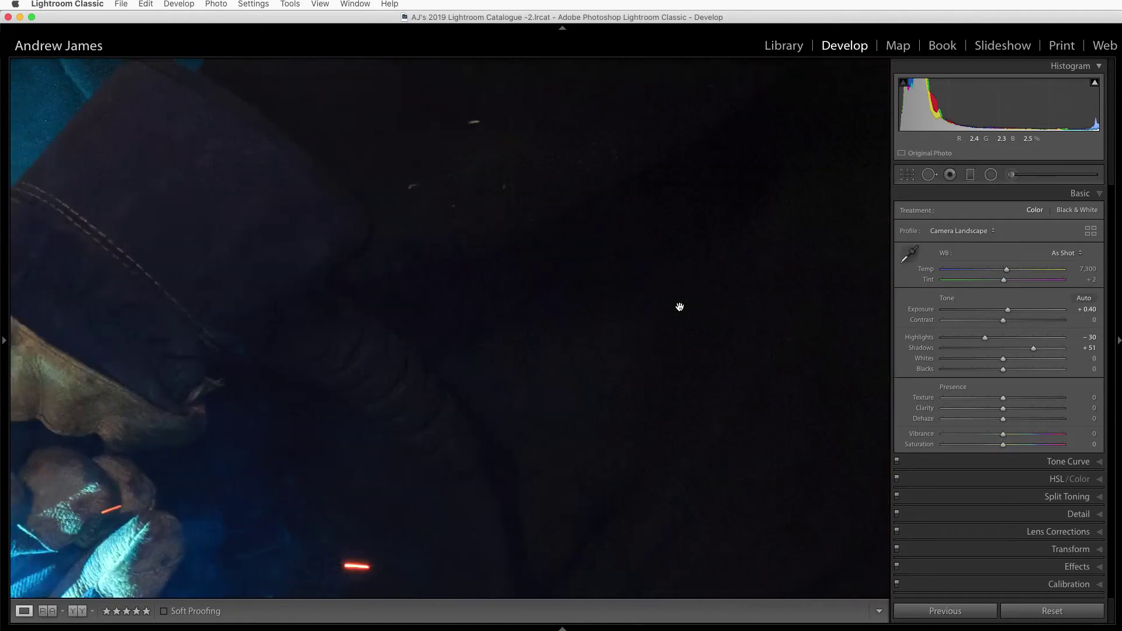
{"action": "scroll", "coordinate": [680, 307], "scroll_direction": "up", "scroll_amount": 5}
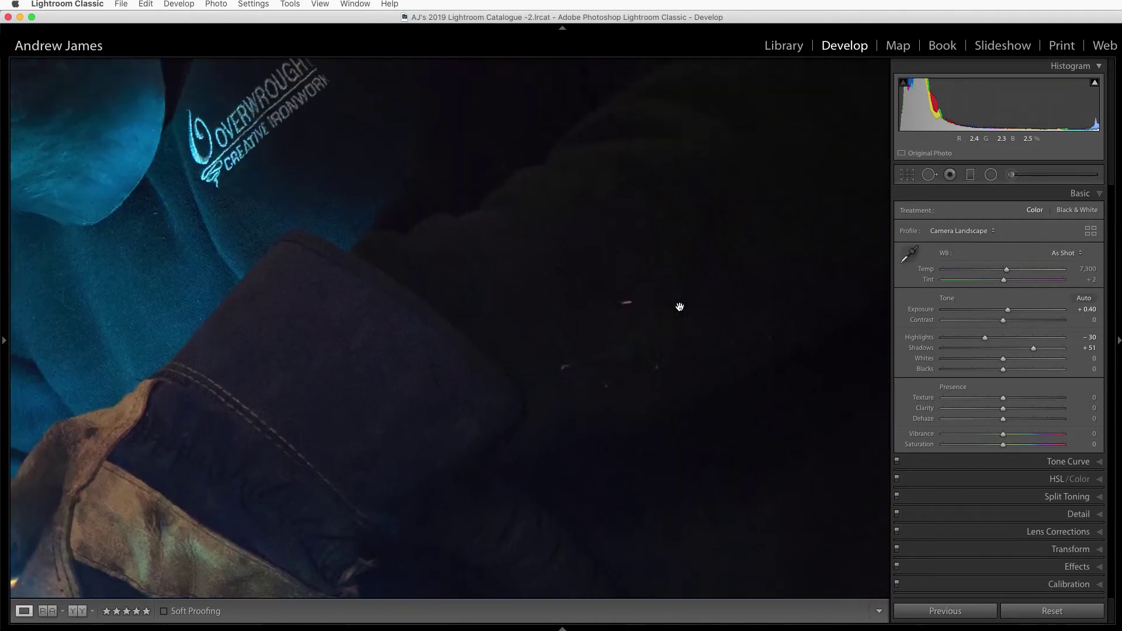
{"action": "scroll", "coordinate": [679, 306], "scroll_direction": "up", "scroll_amount": 5}
{"action": "left_click", "coordinate": [680, 308]}
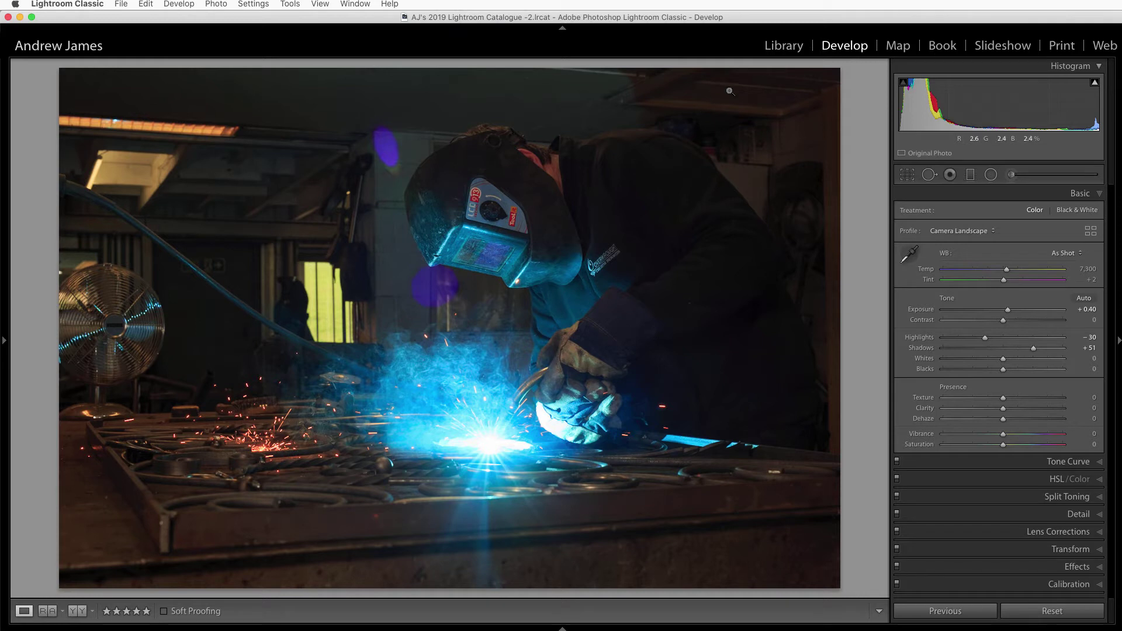
Enlarge the photo within its frame with a transform Scale of 107 and an X Offset of +4.3
{"action": "left_click", "coordinate": [913, 174]}
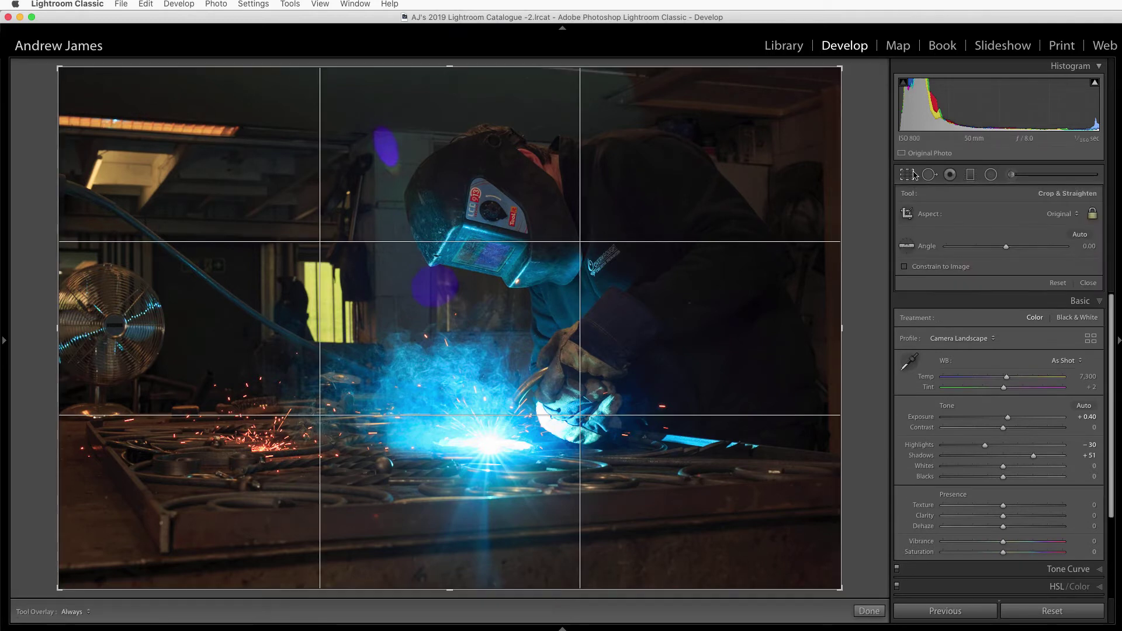
{"action": "left_click", "coordinate": [915, 175]}
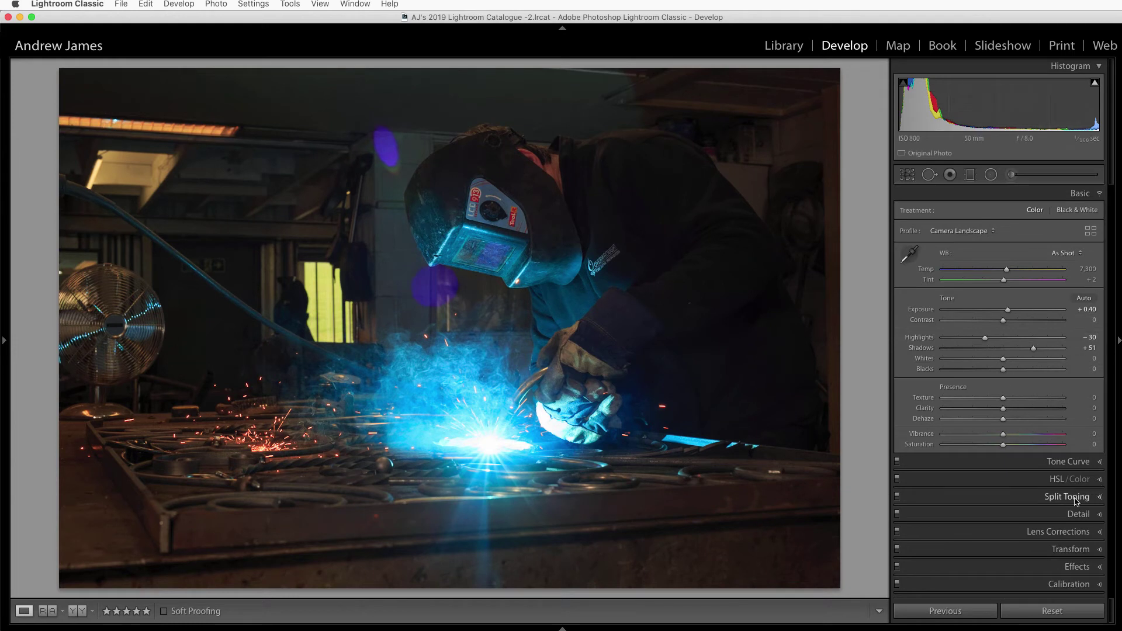
{"action": "left_click", "coordinate": [1099, 553]}
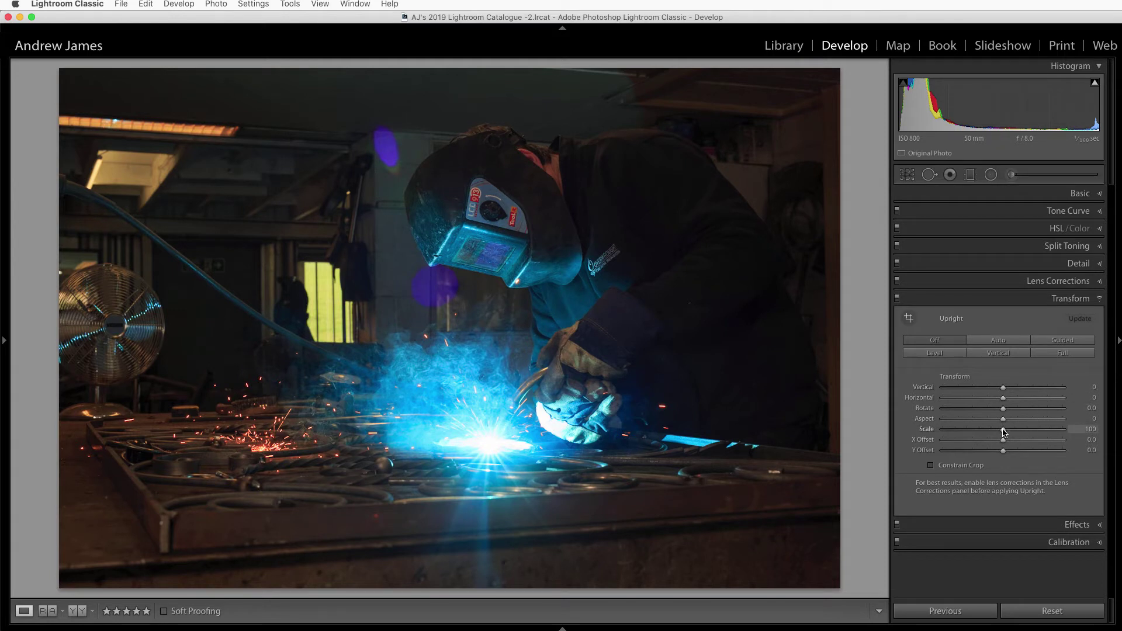
{"action": "left_click_drag", "start_coordinate": [1003, 431], "coordinate": [1012, 431]}
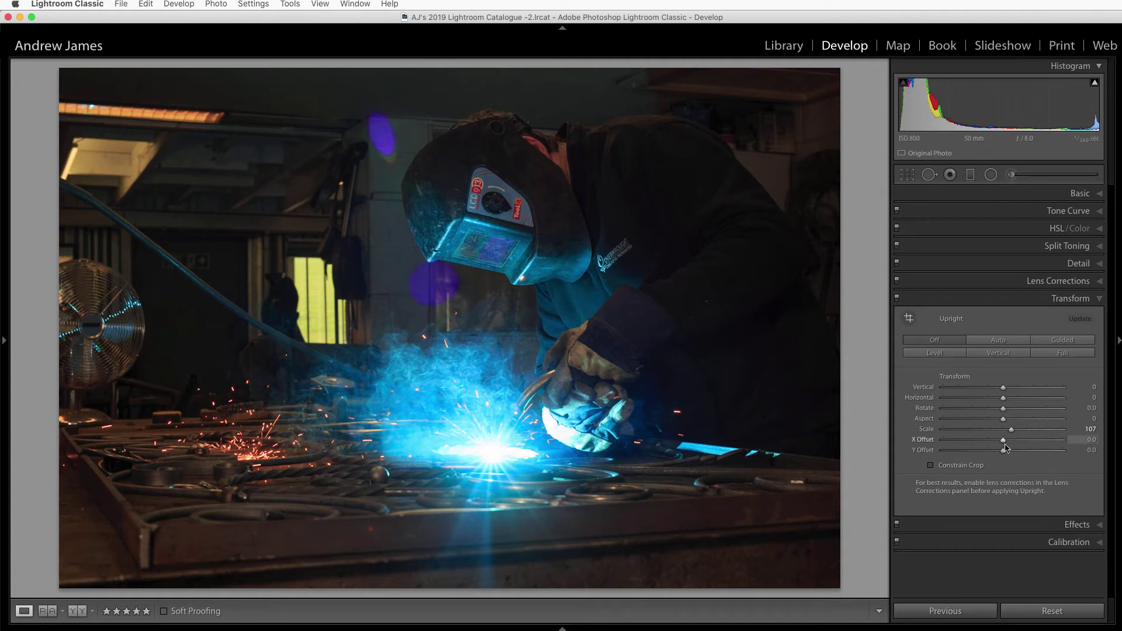
{"action": "left_click_drag", "start_coordinate": [1004, 444], "coordinate": [1005, 444]}
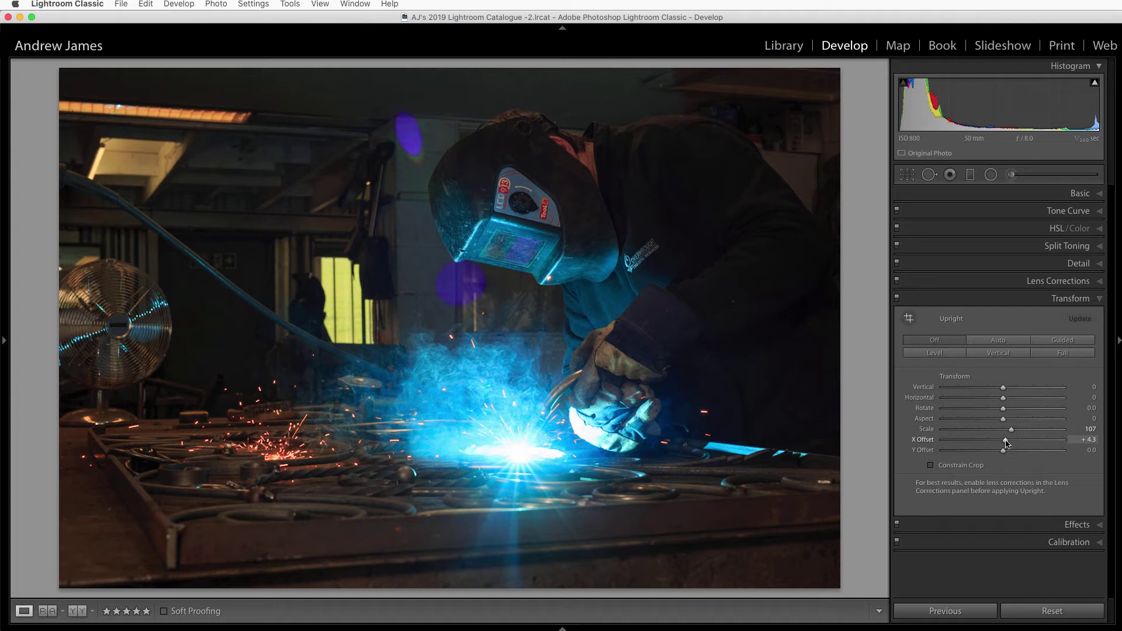
Turn on chromatic aberration removal and lens profile corrections
{"action": "left_click", "coordinate": [1099, 300]}
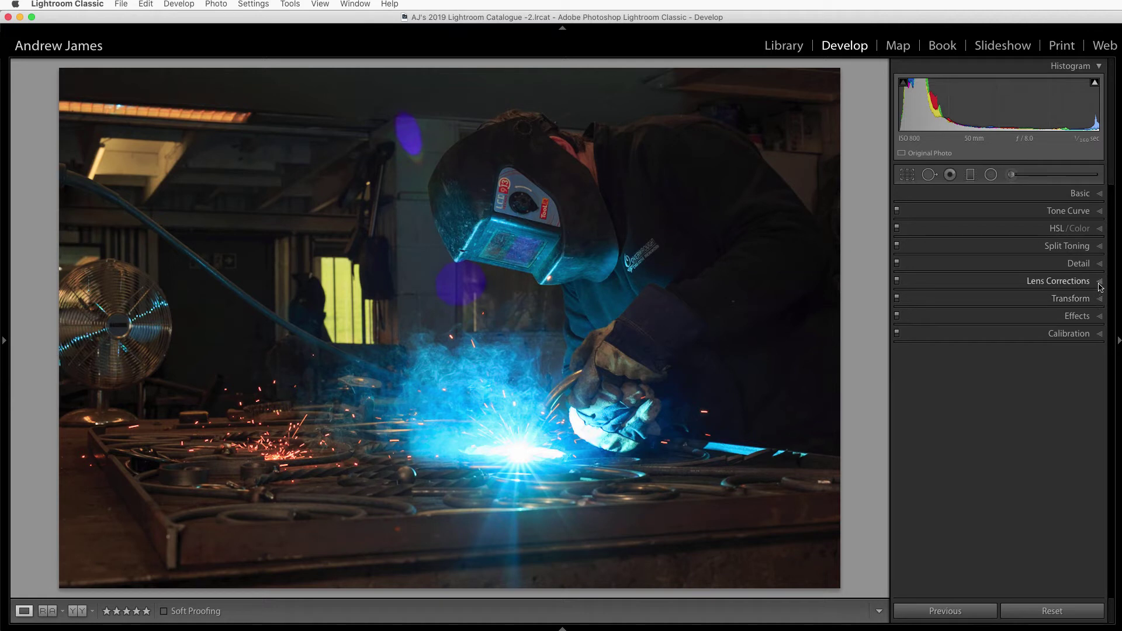
{"action": "left_click", "coordinate": [1100, 283]}
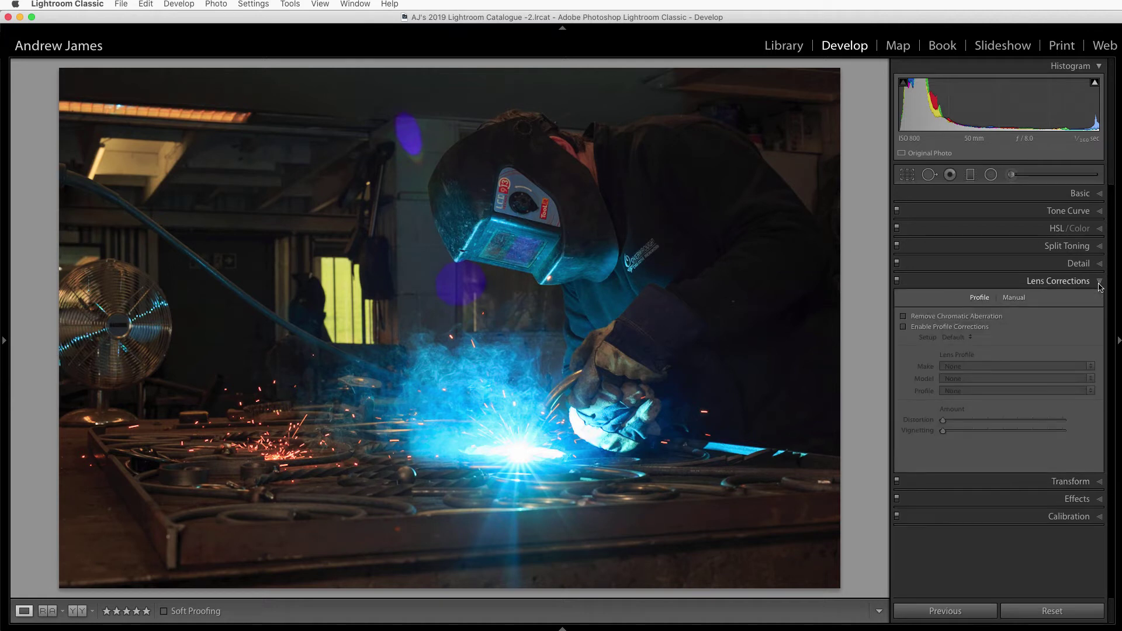
{"action": "left_click", "coordinate": [904, 317]}
{"action": "left_click", "coordinate": [909, 329]}
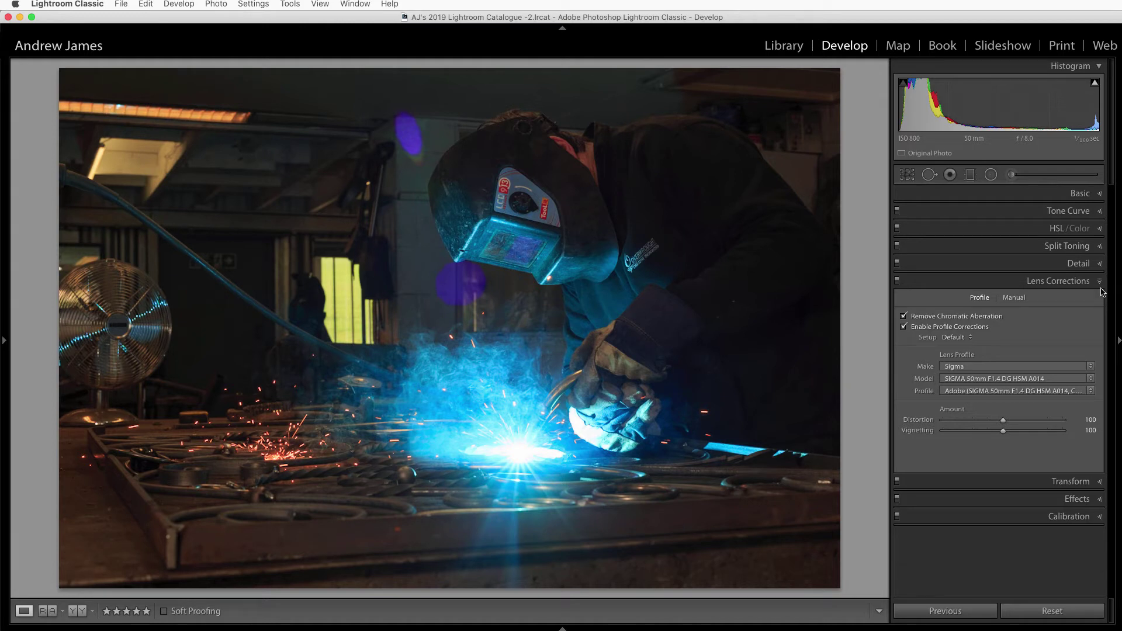
{"action": "left_click", "coordinate": [1102, 284]}
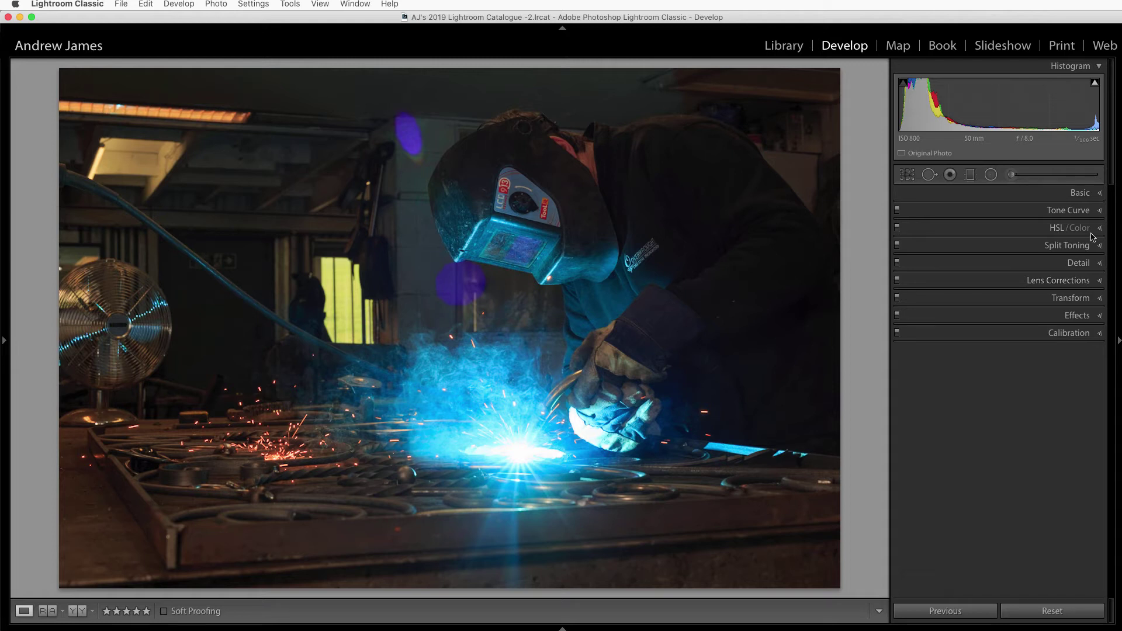
Cool the white balance to a temperature of about 5,356 and set the tint to +74
{"action": "left_click", "coordinate": [1086, 196]}
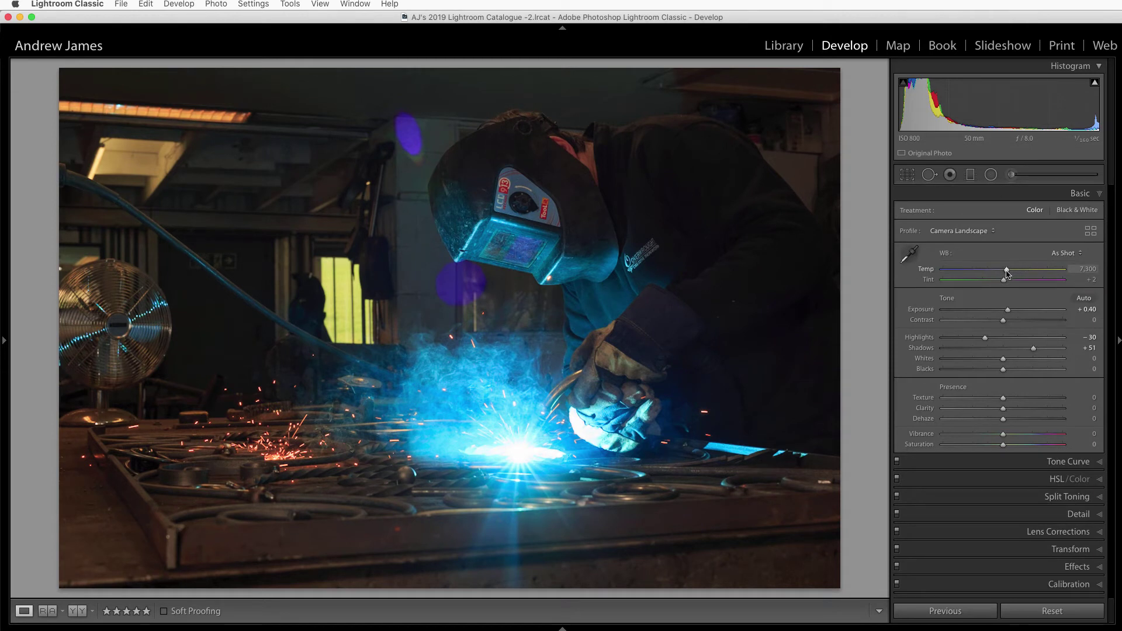
{"action": "left_click_drag", "start_coordinate": [1006, 273], "coordinate": [990, 272]}
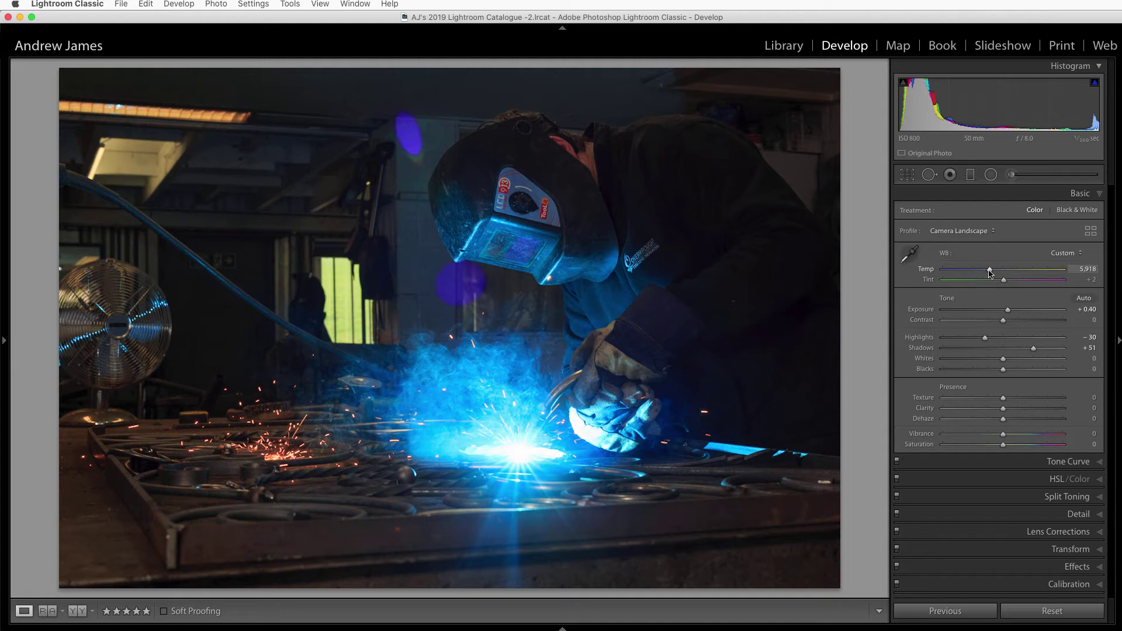
{"action": "left_click_drag", "start_coordinate": [988, 270], "coordinate": [986, 270]}
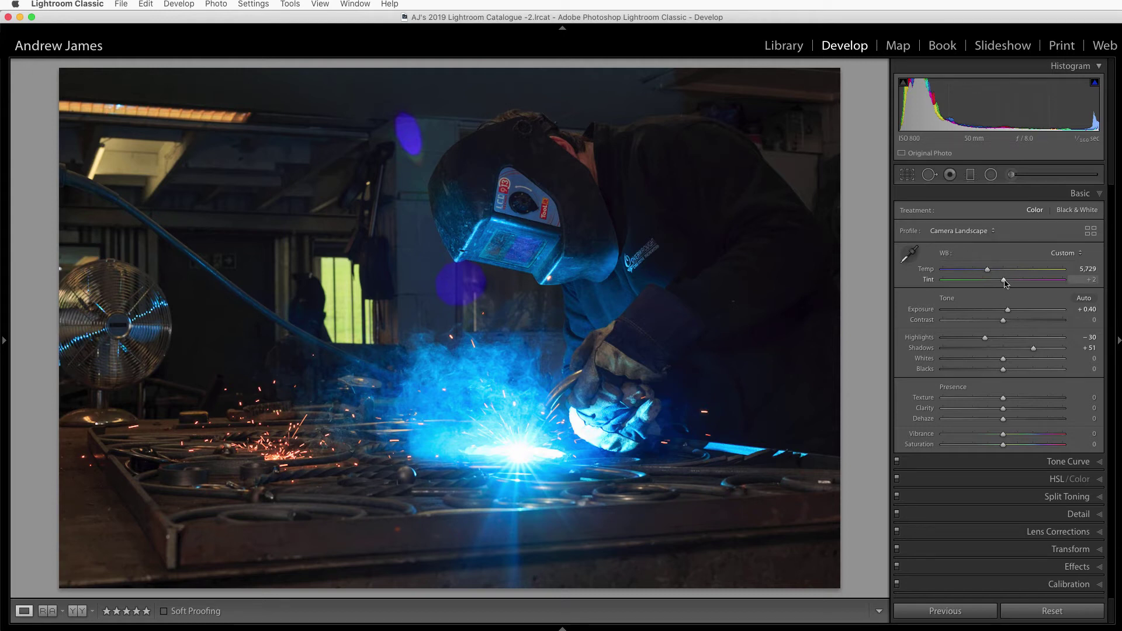
{"action": "left_click_drag", "start_coordinate": [1004, 283], "coordinate": [1031, 282]}
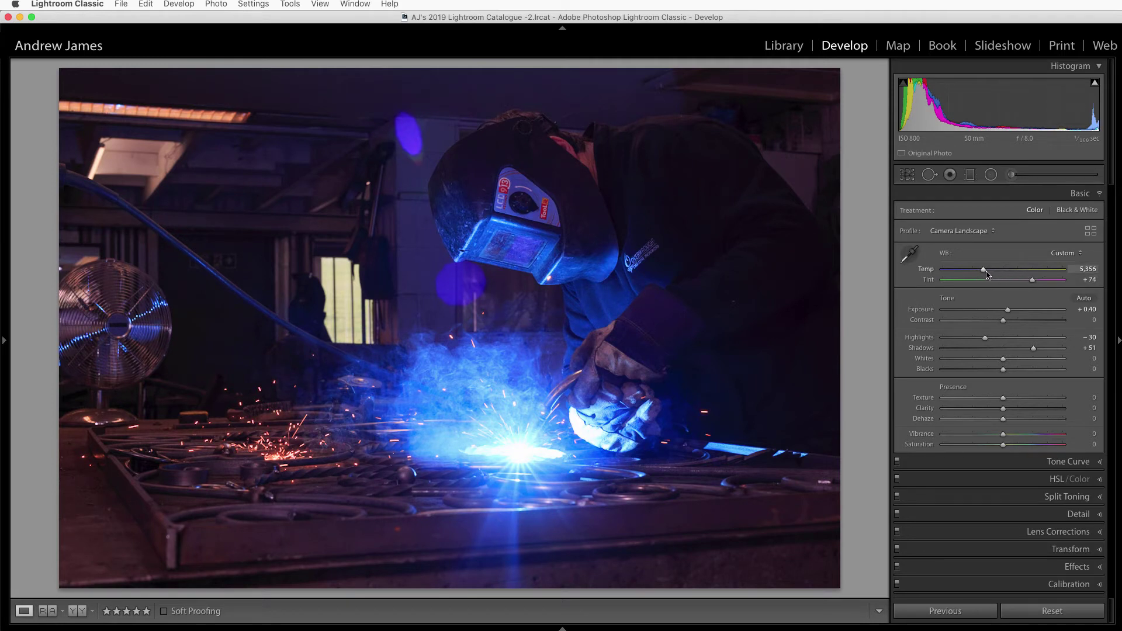
{"action": "left_click_drag", "start_coordinate": [988, 273], "coordinate": [985, 273]}
Paint an adjustment brush mask over the background and workbench around the welder, reduce the brush size to 27, and check the mask's coverage
{"action": "left_click", "coordinate": [1013, 176]}
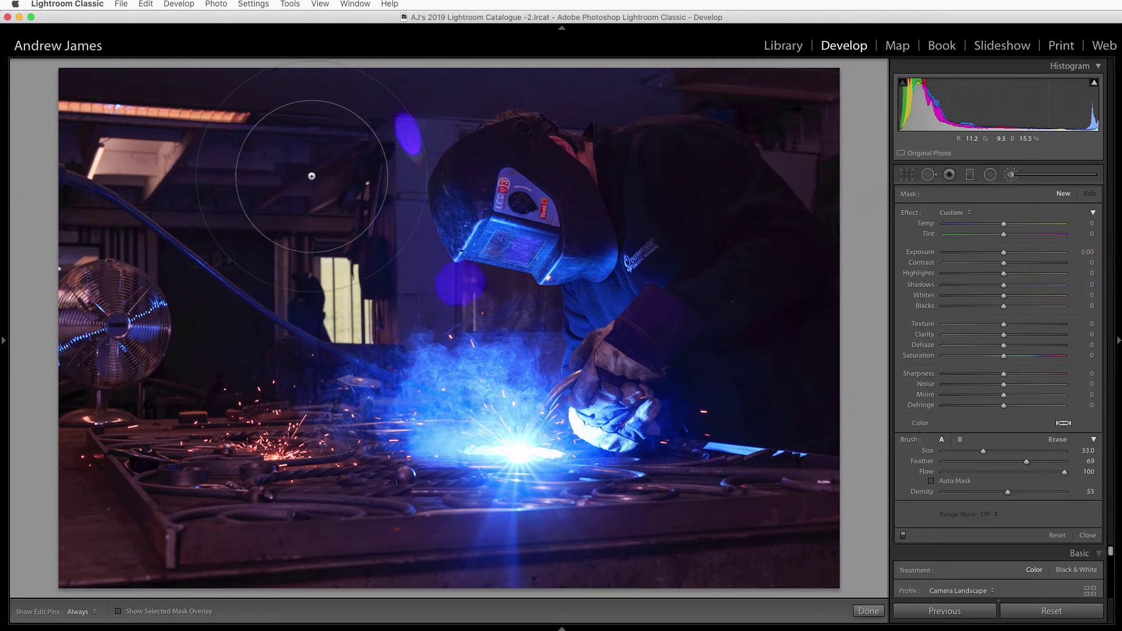
{"action": "key", "text": "h"}
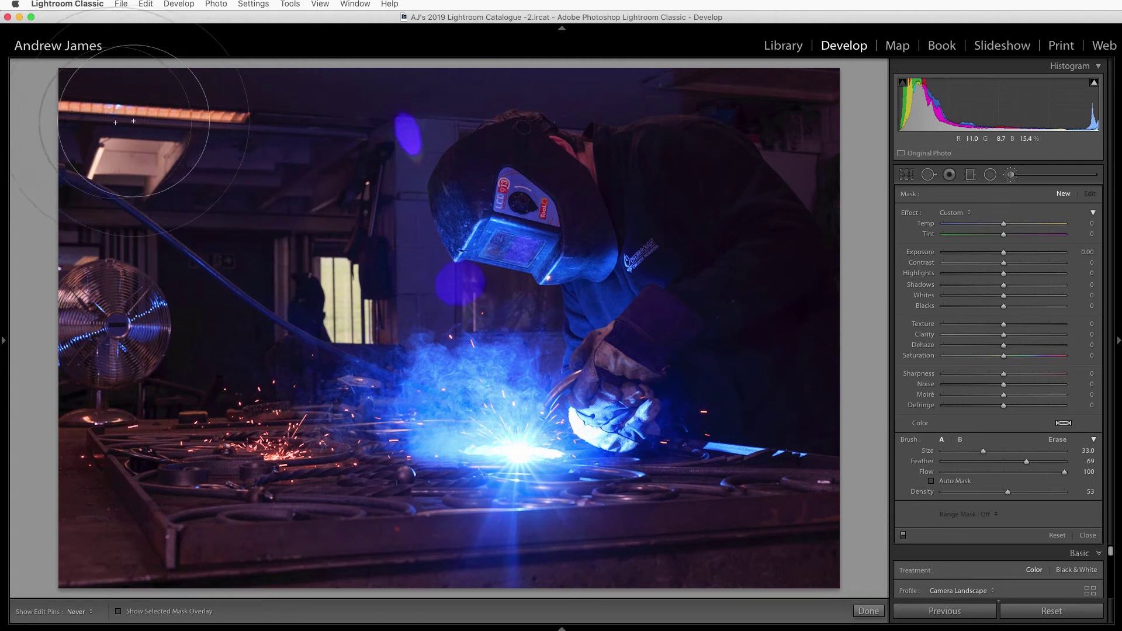
{"action": "left_click_drag", "start_coordinate": [124, 121], "coordinate": [99, 275]}
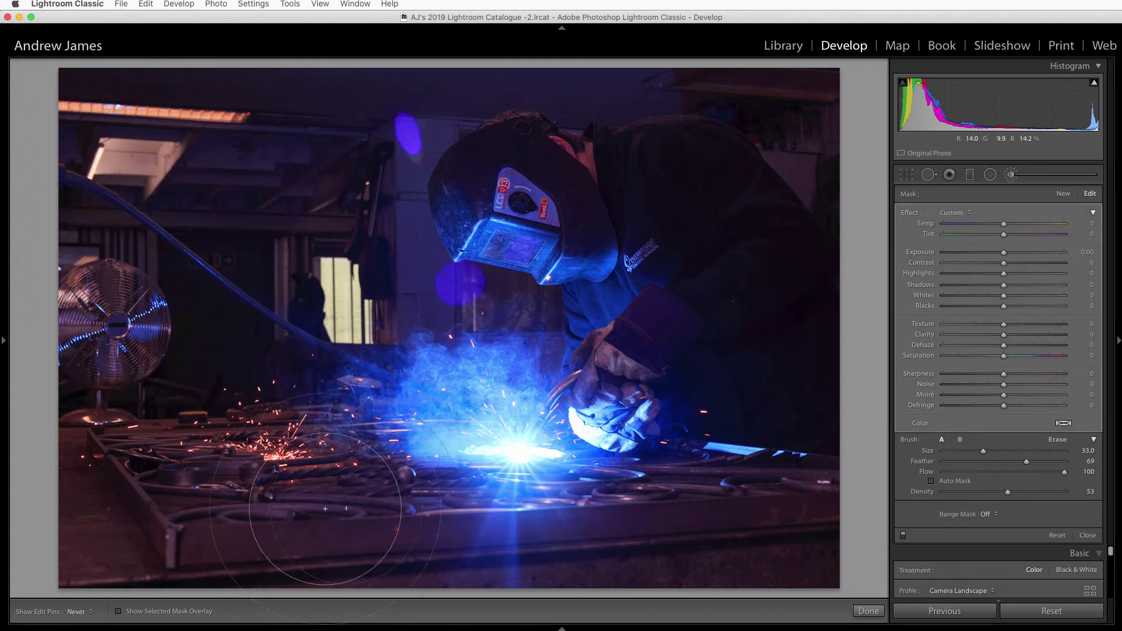
{"action": "key", "text": "bracketleft"}
{"action": "key", "text": "bracketleft"}
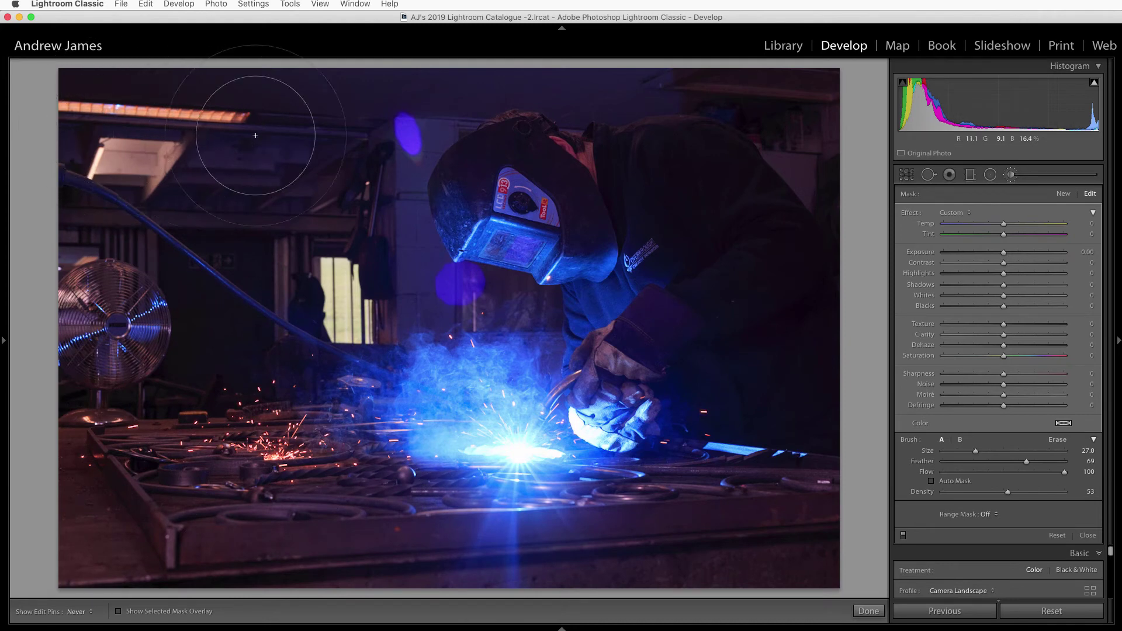
{"action": "key", "text": "h"}
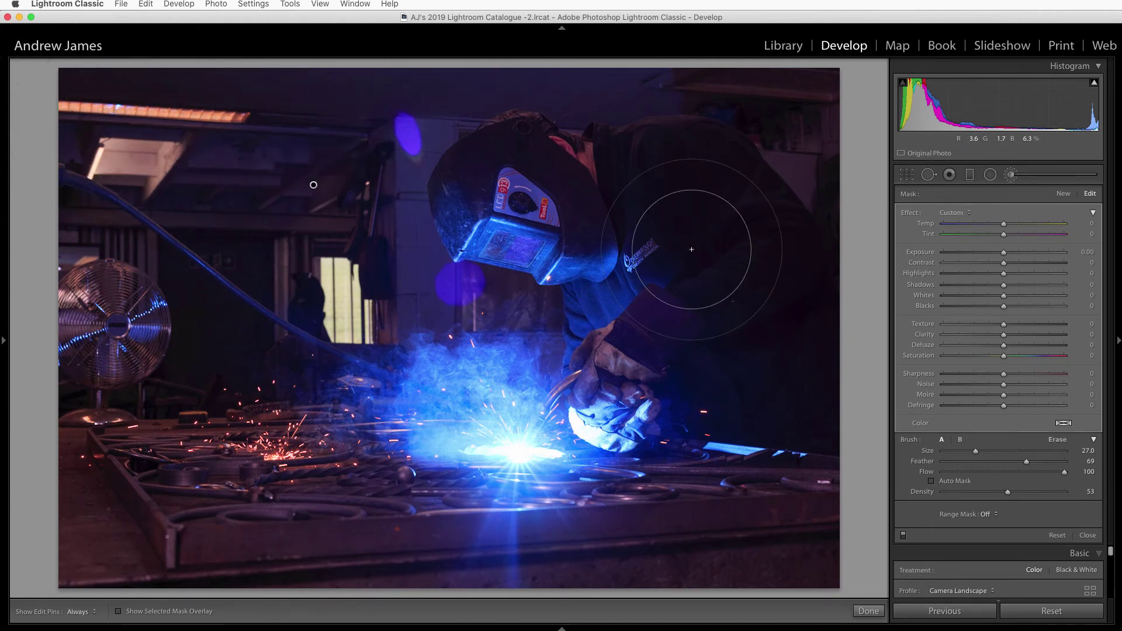
{"action": "key", "text": "o"}
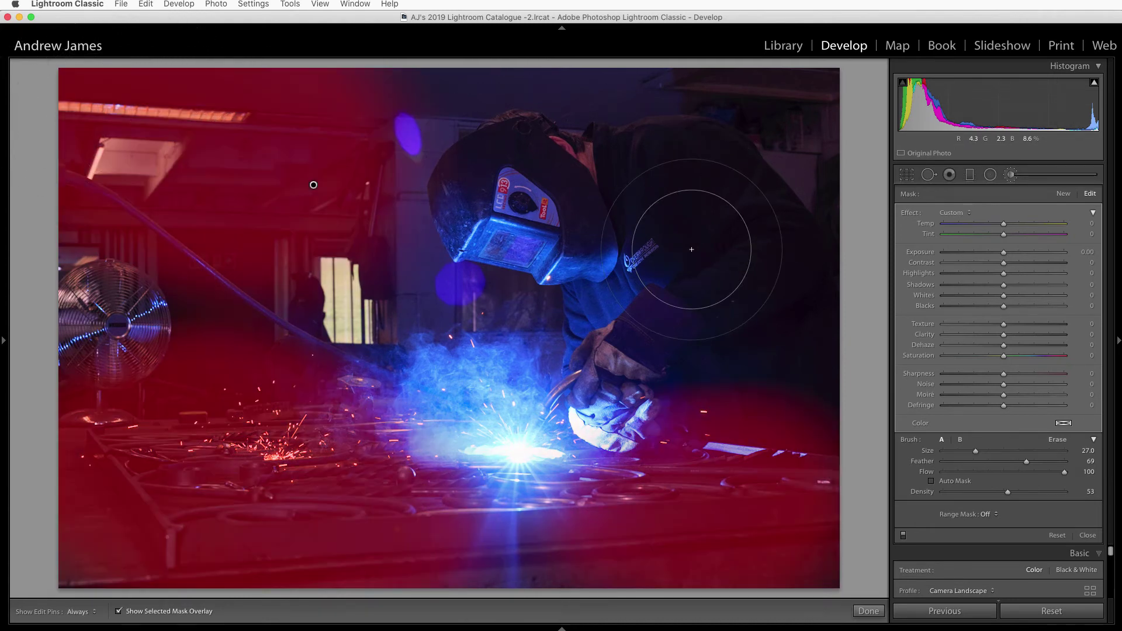
{"action": "key", "text": "o"}
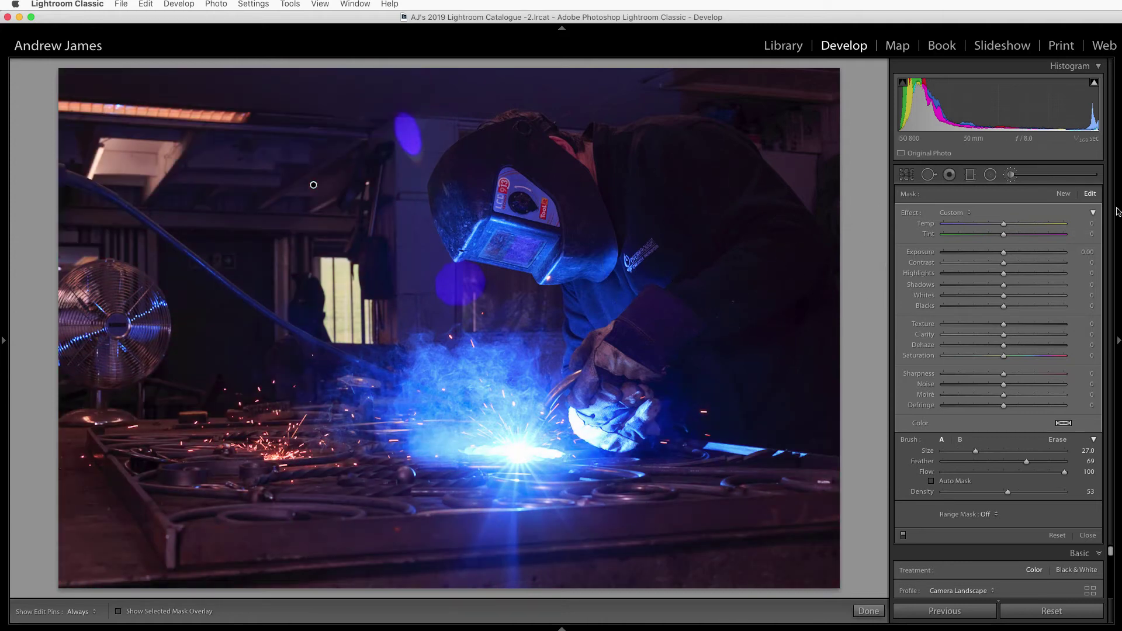
Warm the masked surroundings with a Temp of 73 and a Tint of 43, and close the adjustment brush
{"action": "left_click_drag", "start_coordinate": [1005, 226], "coordinate": [1030, 237]}
{"action": "left_click_drag", "start_coordinate": [1031, 237], "coordinate": [1028, 237]}
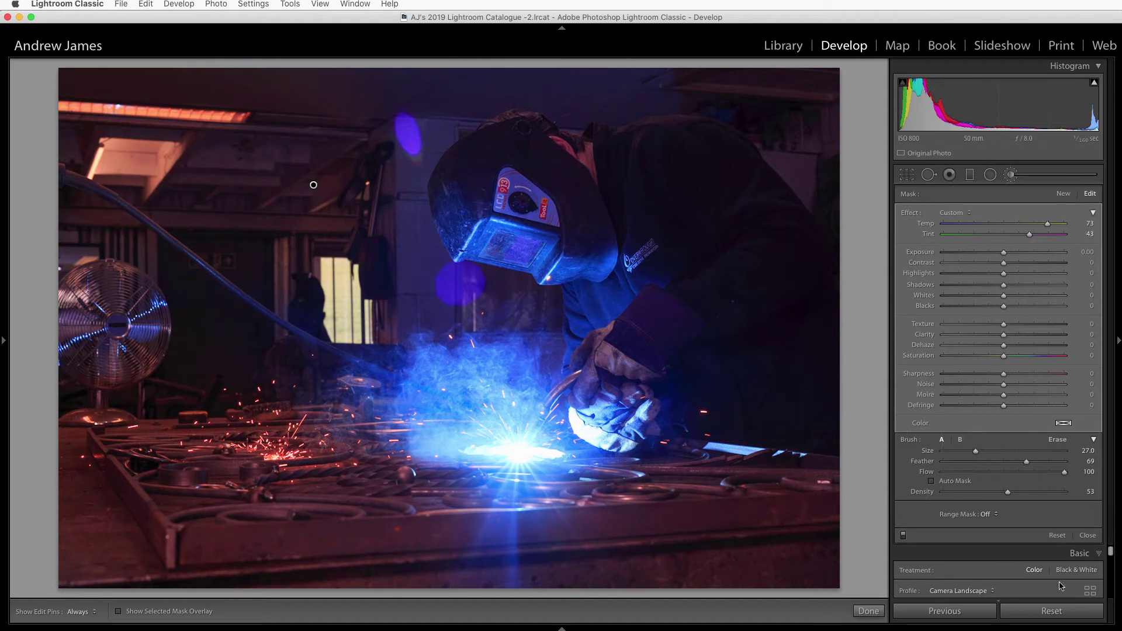
{"action": "left_click", "coordinate": [1088, 535]}
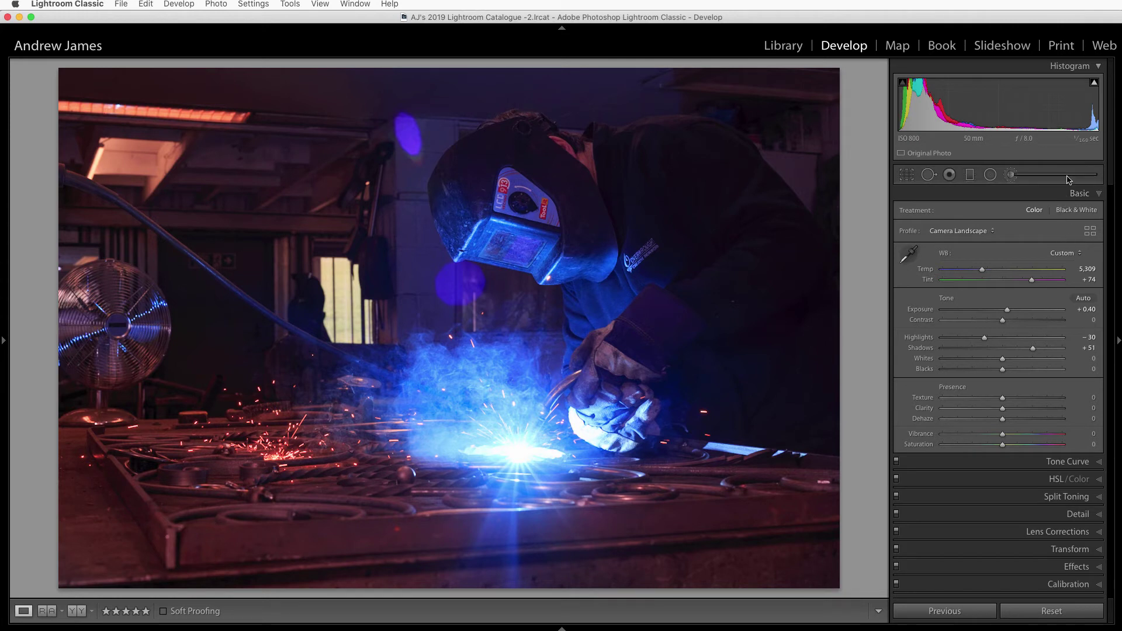
Paint a new adjustment brush mask over the bright welding glove at 1:1 view with a brush size of 20
{"action": "left_click", "coordinate": [1011, 175]}
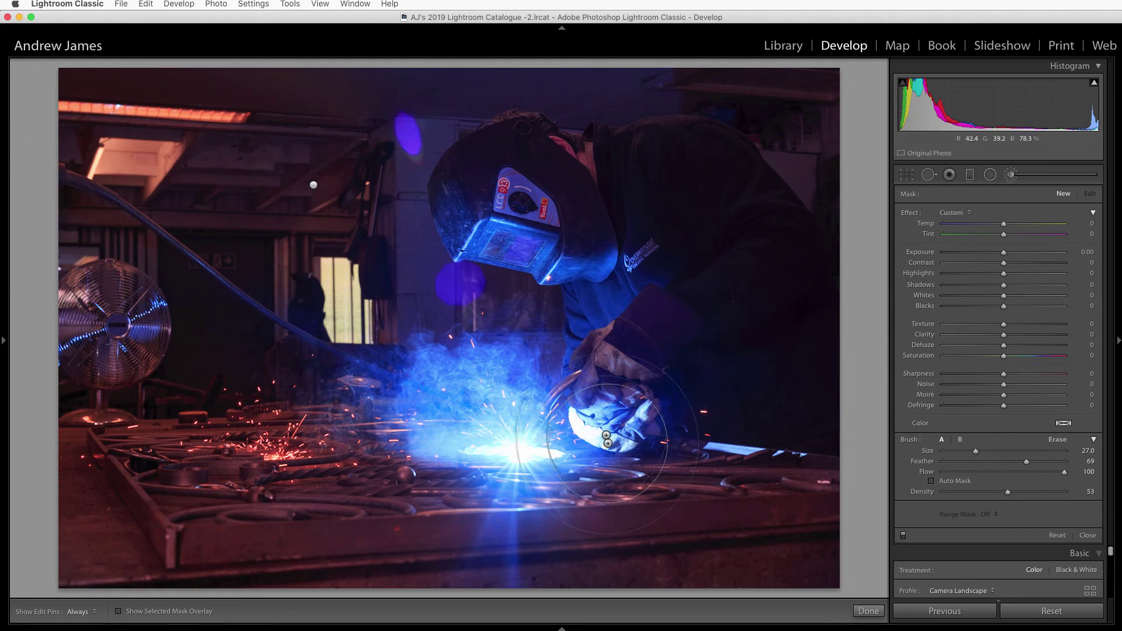
{"action": "left_click", "coordinate": [3, 342]}
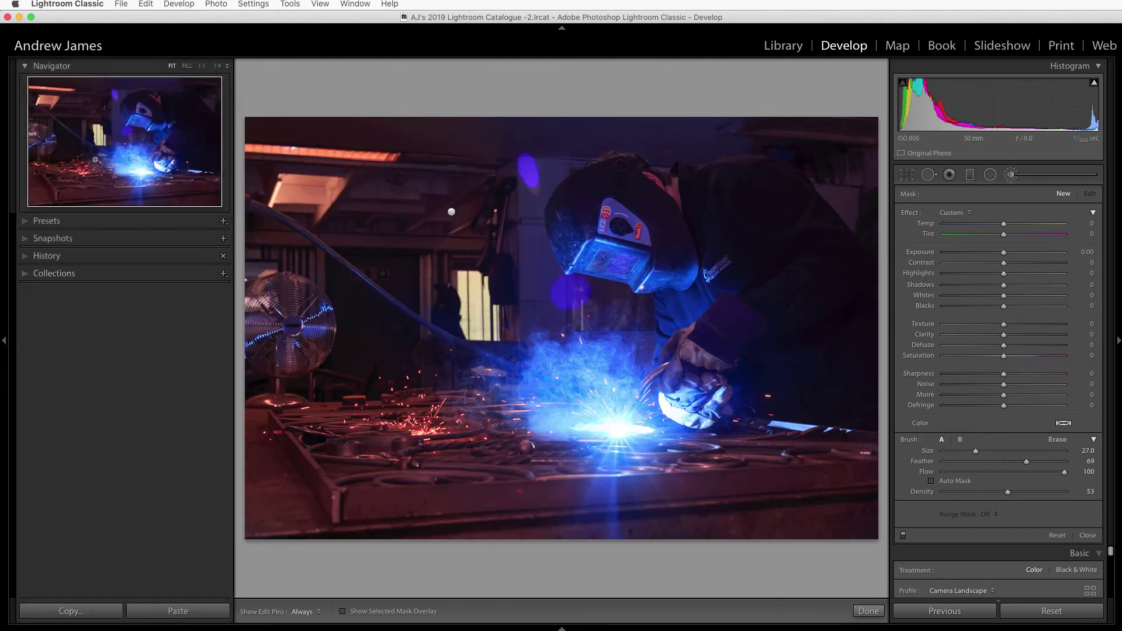
{"action": "left_click", "coordinate": [161, 163]}
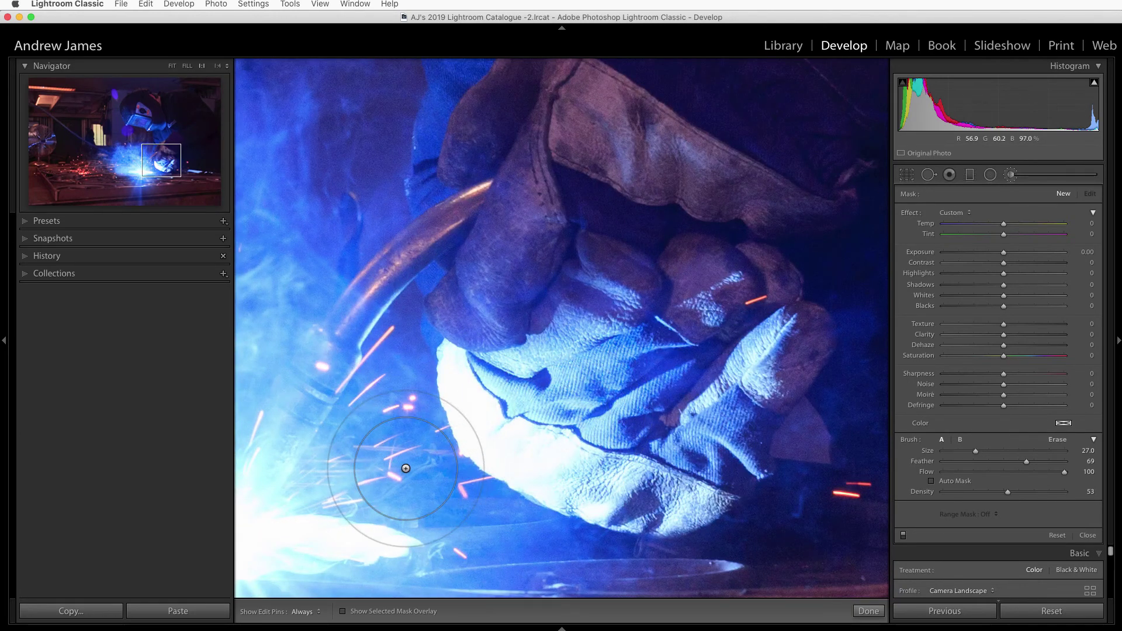
{"action": "mouse_move", "coordinate": [400, 463]}
{"action": "left_mouse_down"}
{"action": "mouse_move", "coordinate": [548, 274]}
{"action": "mouse_move", "coordinate": [462, 433]}
{"action": "left_mouse_up"}
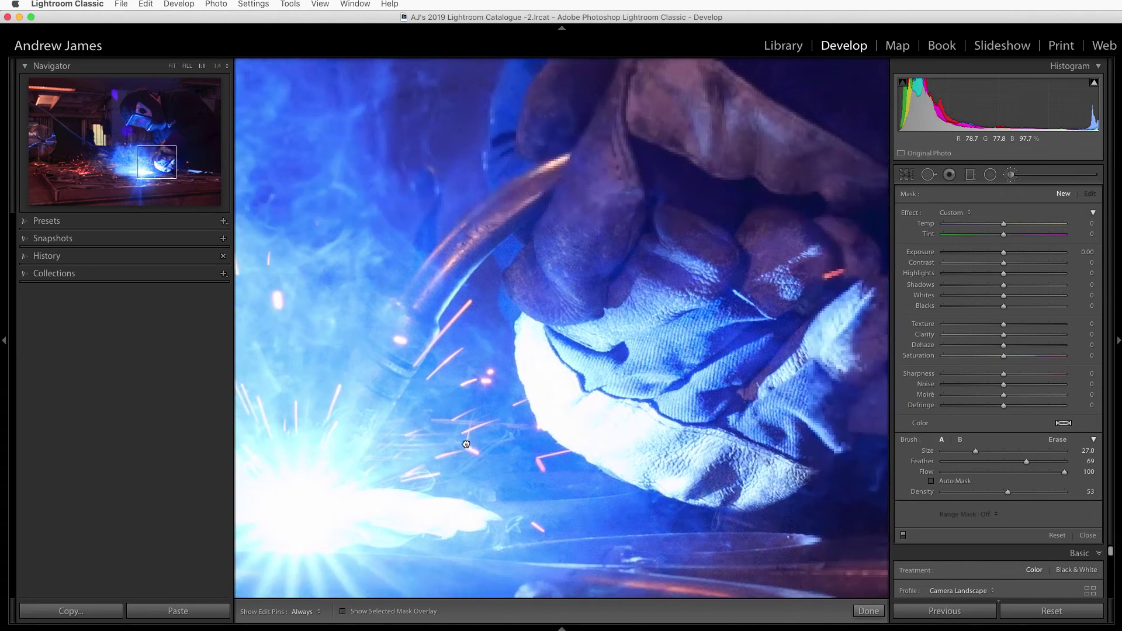
{"action": "scroll", "coordinate": [559, 383], "scroll_direction": "down", "scroll_amount": 3}
{"action": "key", "text": "h"}
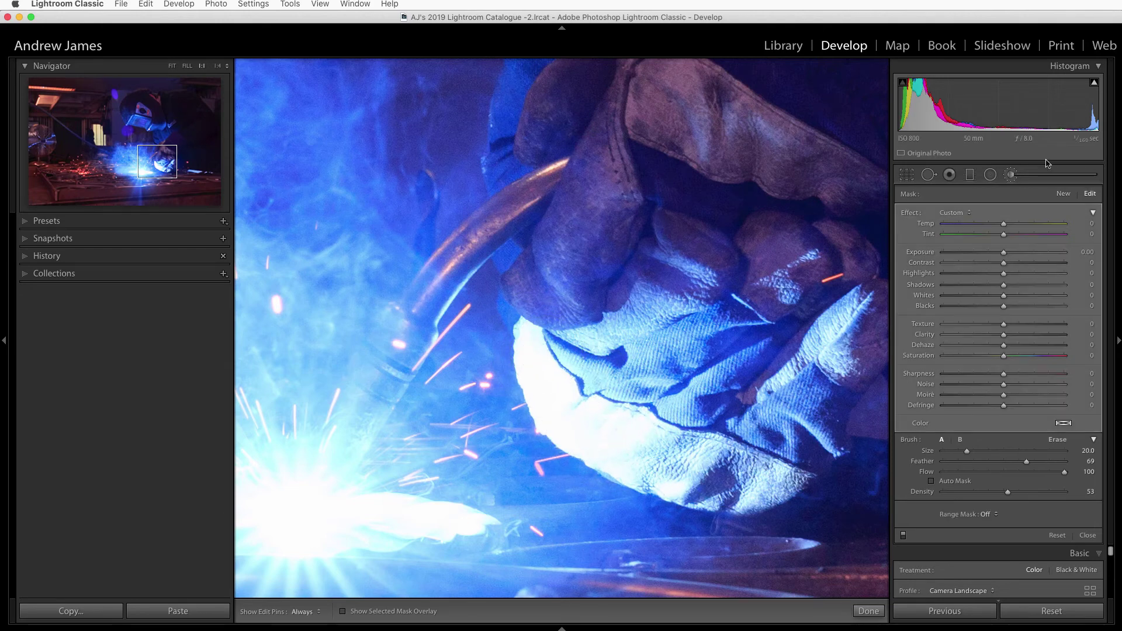
{"action": "key", "text": "h"}
Darken the glove mask with Highlights at -66 and Exposure at -0.27, and erase mask spill along the glove's outer edge
{"action": "left_click_drag", "start_coordinate": [1003, 277], "coordinate": [967, 273]}
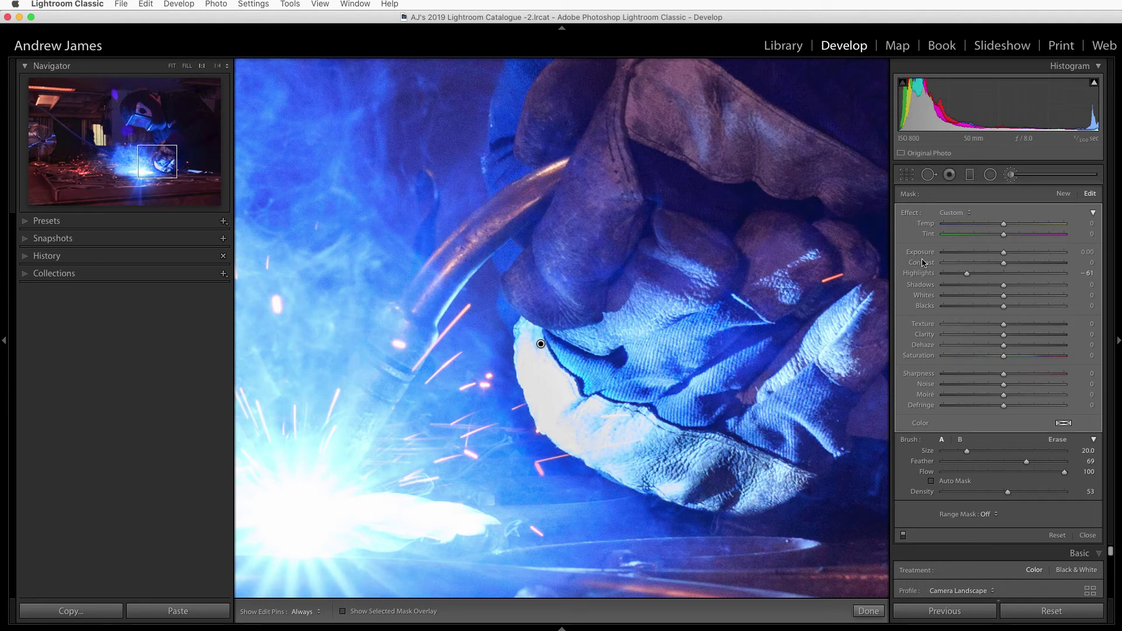
{"action": "key", "text": "alt"}
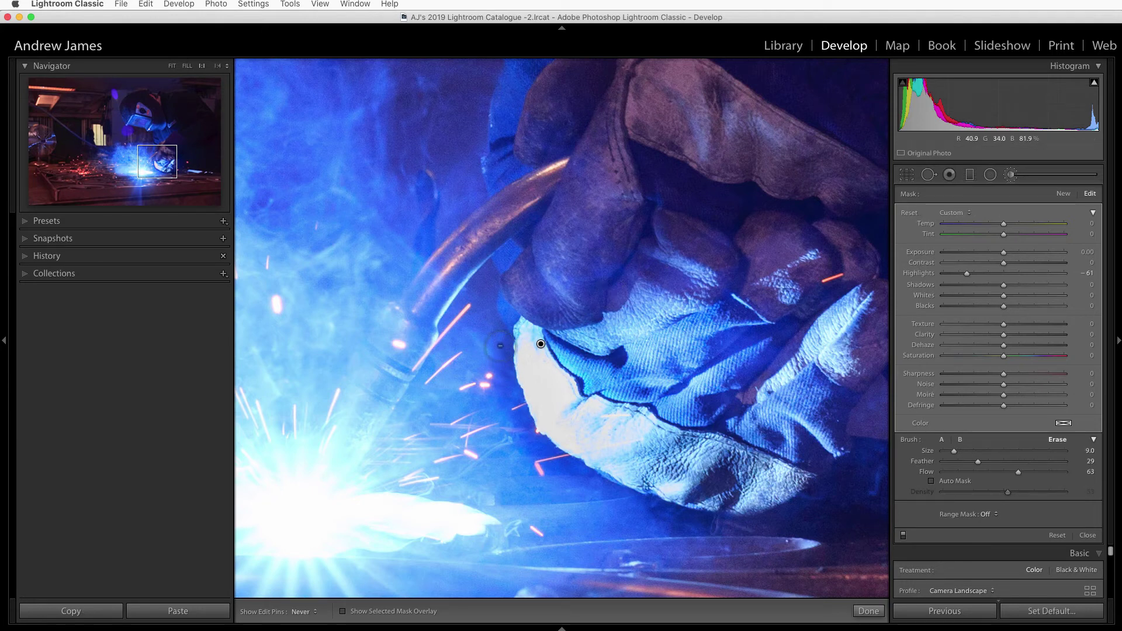
{"action": "mouse_move", "coordinate": [508, 399]}
{"action": "left_mouse_down"}
{"action": "mouse_move", "coordinate": [636, 505]}
{"action": "mouse_move", "coordinate": [500, 419]}
{"action": "left_mouse_up"}
{"action": "key", "text": "h"}
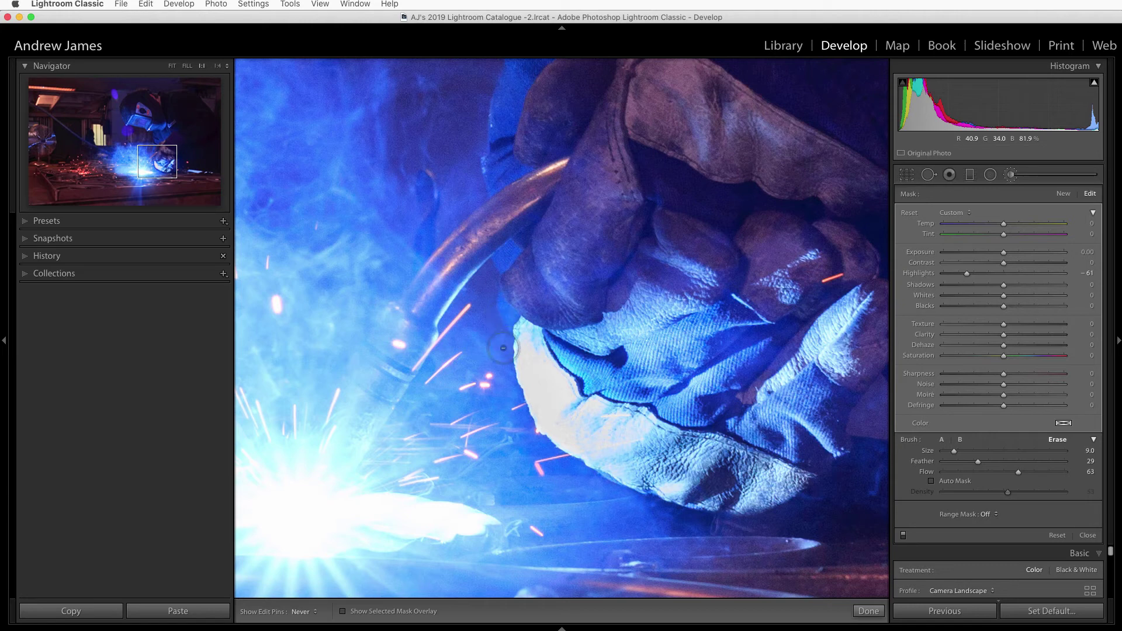
{"action": "left_click_drag", "start_coordinate": [967, 273], "coordinate": [1000, 256]}
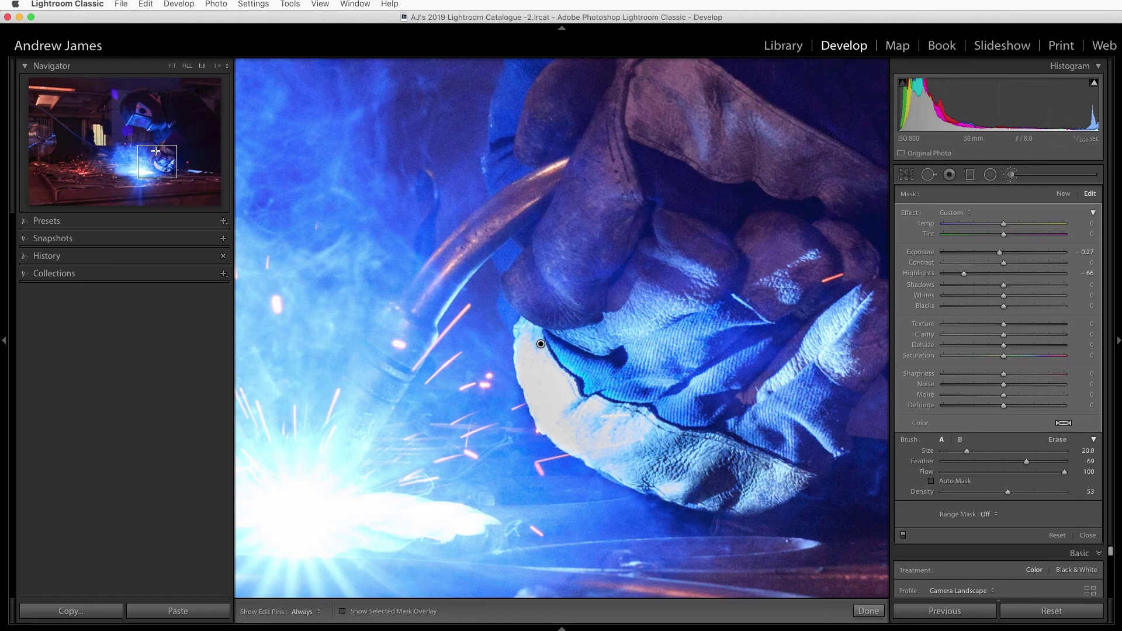
{"action": "key", "text": "z"}
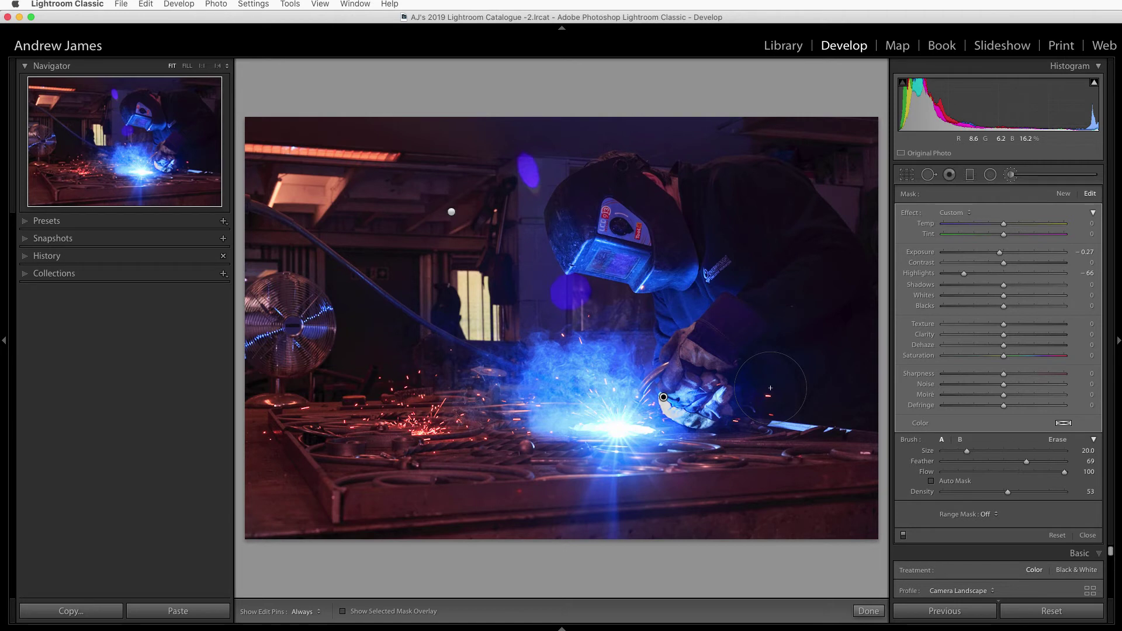
Paint a new brush mask of size 13 over the welder's helmet and body, and show its overlay
{"action": "left_click", "coordinate": [1061, 193]}
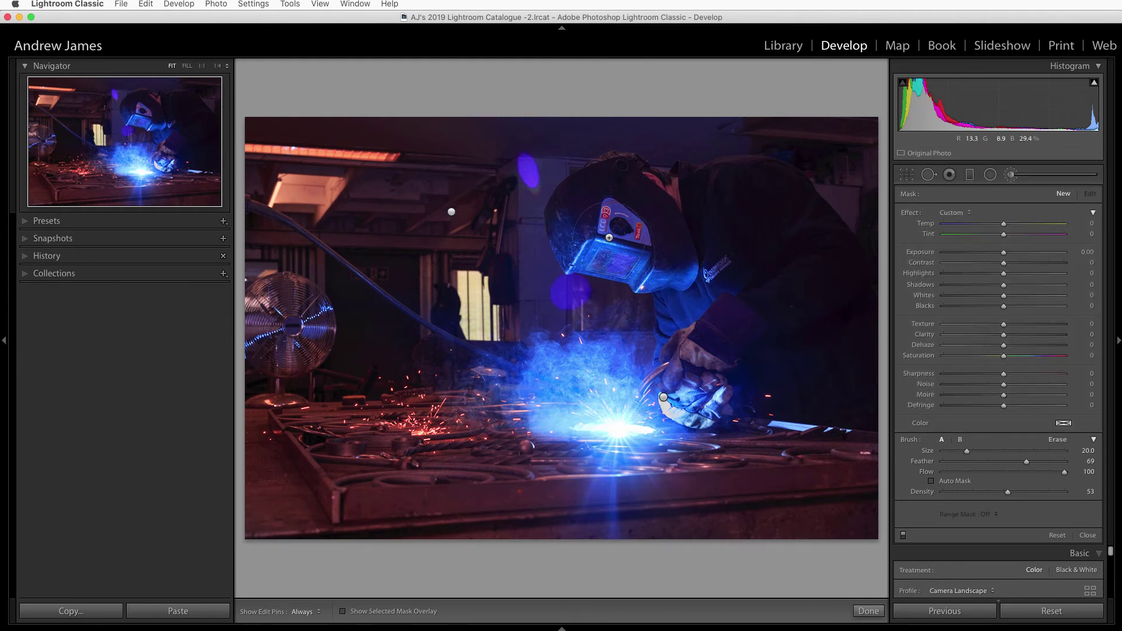
{"action": "key", "text": "bracketleft"}
{"action": "key", "text": "bracketleft"}
{"action": "key", "text": "bracketleft"}
{"action": "key", "text": "bracketleft"}
{"action": "key", "text": "h"}
{"action": "left_click_drag", "start_coordinate": [592, 245], "coordinate": [672, 266]}
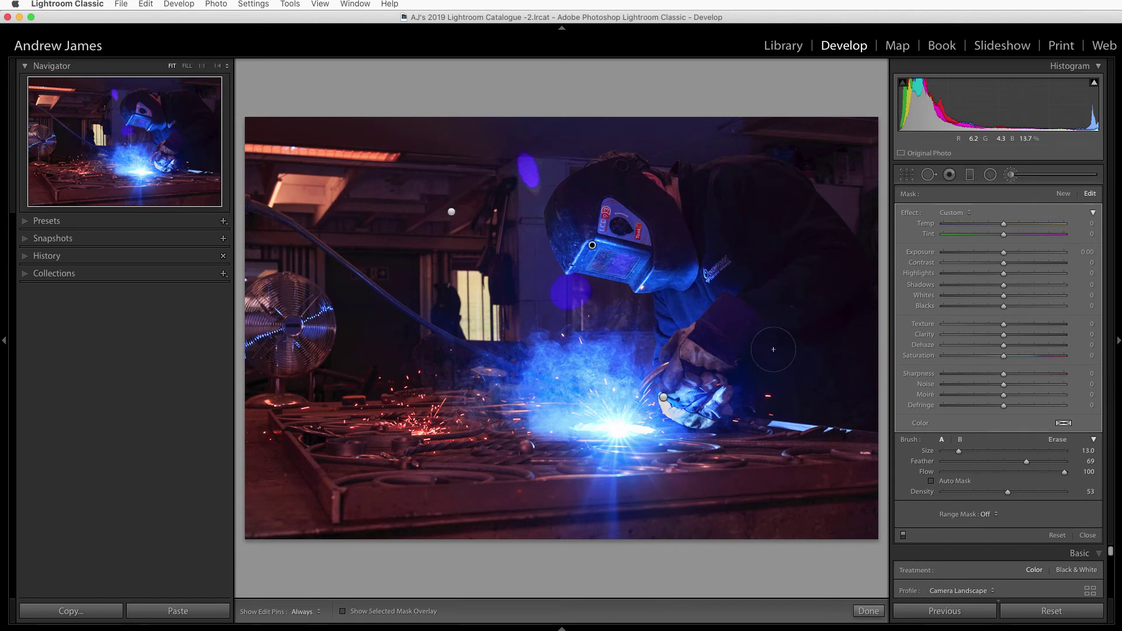
{"action": "key", "text": "h"}
{"action": "key", "text": "o"}
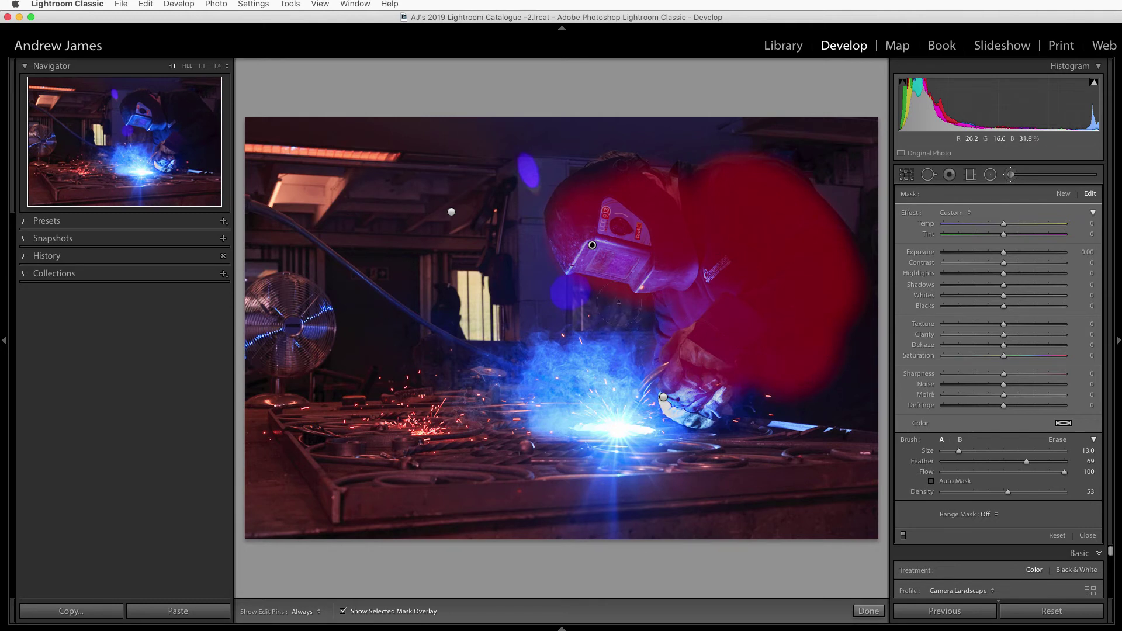
Refine the welder mask by extending it over the back and lower body with a size 15 brush, and hide the overlay
{"action": "key", "text": "alt"}
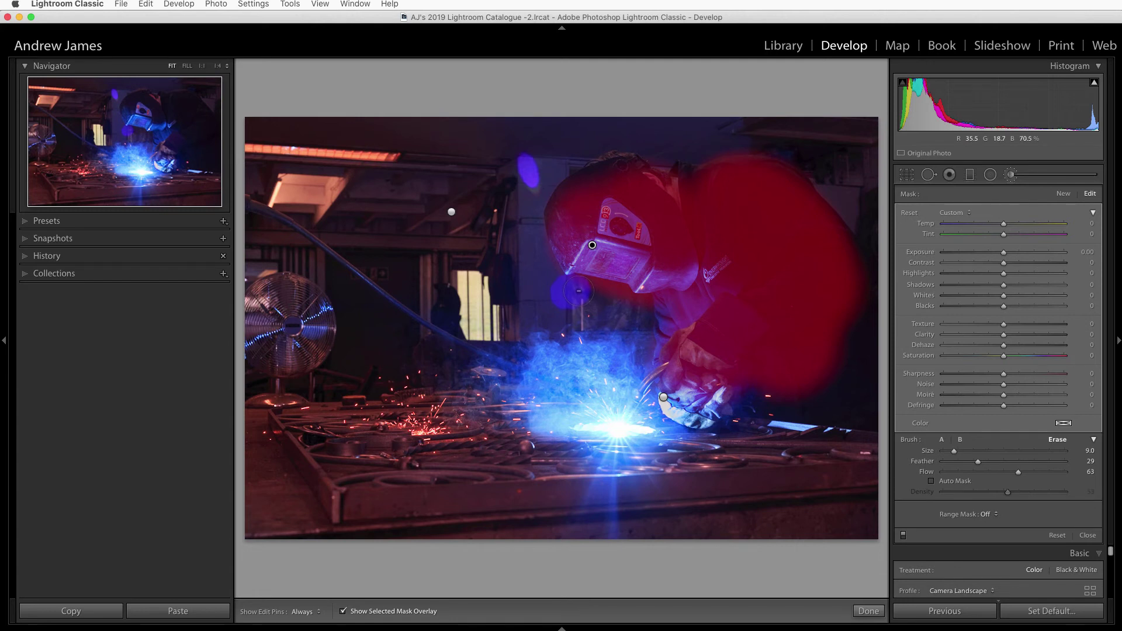
{"action": "key", "text": "h"}
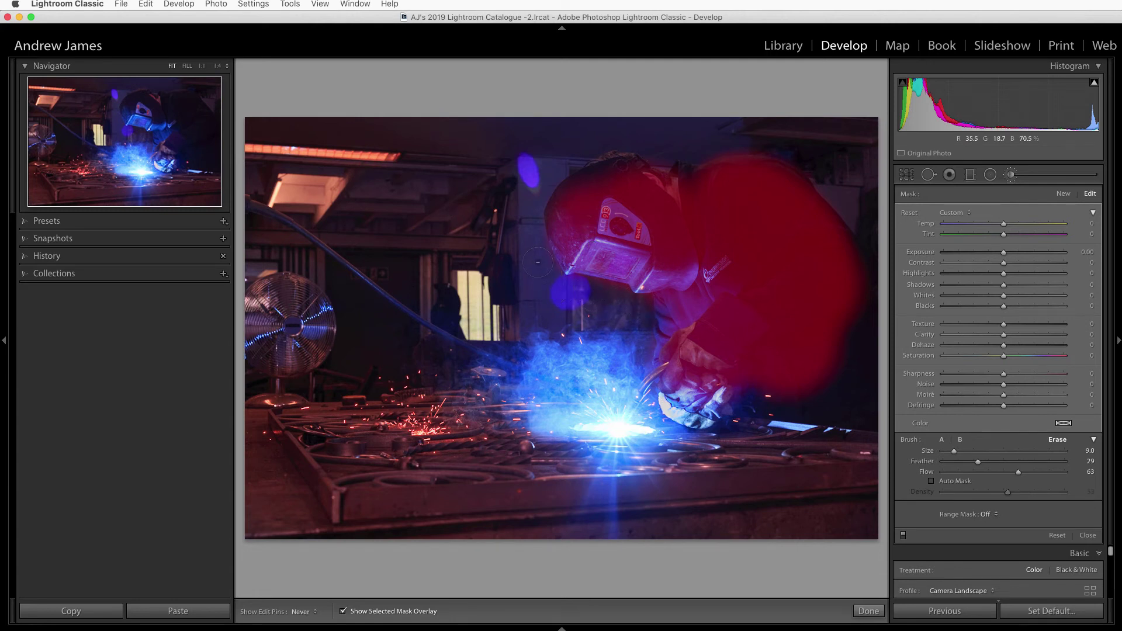
{"action": "key", "text": "h"}
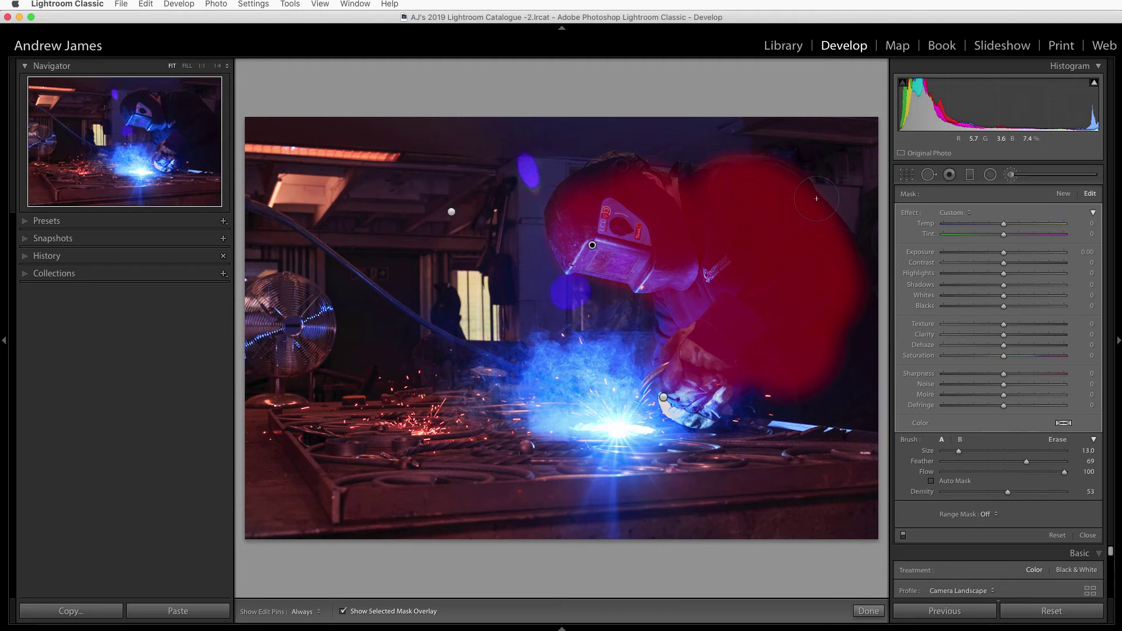
{"action": "key", "text": "h"}
{"action": "key", "text": "bracketright"}
{"action": "mouse_move", "coordinate": [866, 264]}
{"action": "left_mouse_down"}
{"action": "mouse_move", "coordinate": [863, 306]}
{"action": "mouse_move", "coordinate": [832, 344]}
{"action": "mouse_move", "coordinate": [829, 375]}
{"action": "mouse_move", "coordinate": [747, 391]}
{"action": "left_mouse_up"}
{"action": "key", "text": "h"}
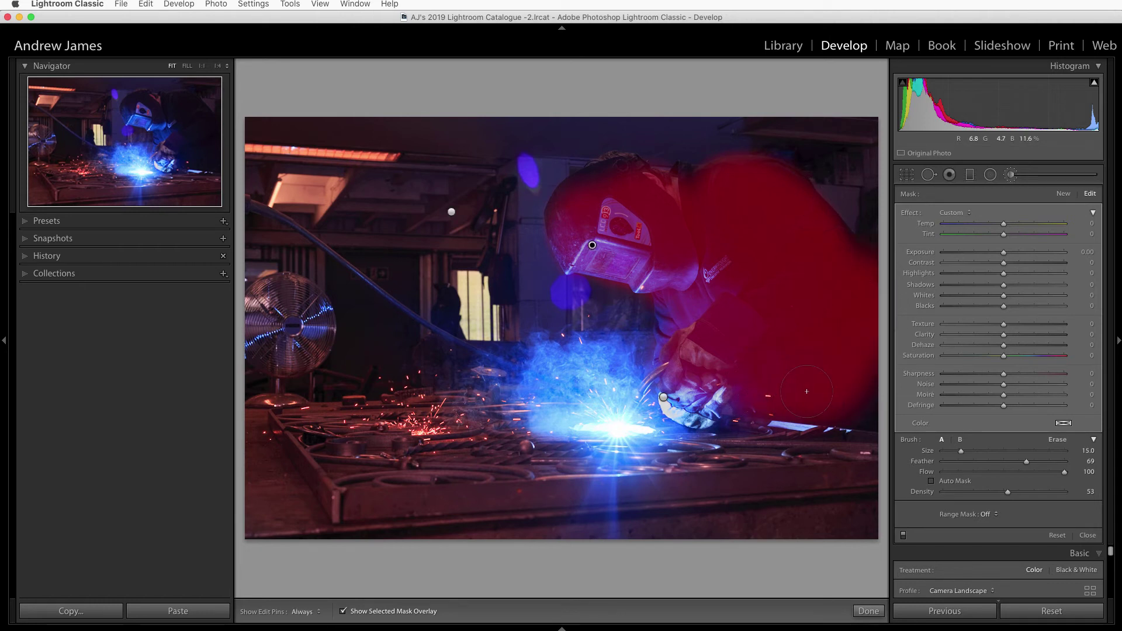
{"action": "key", "text": "o"}
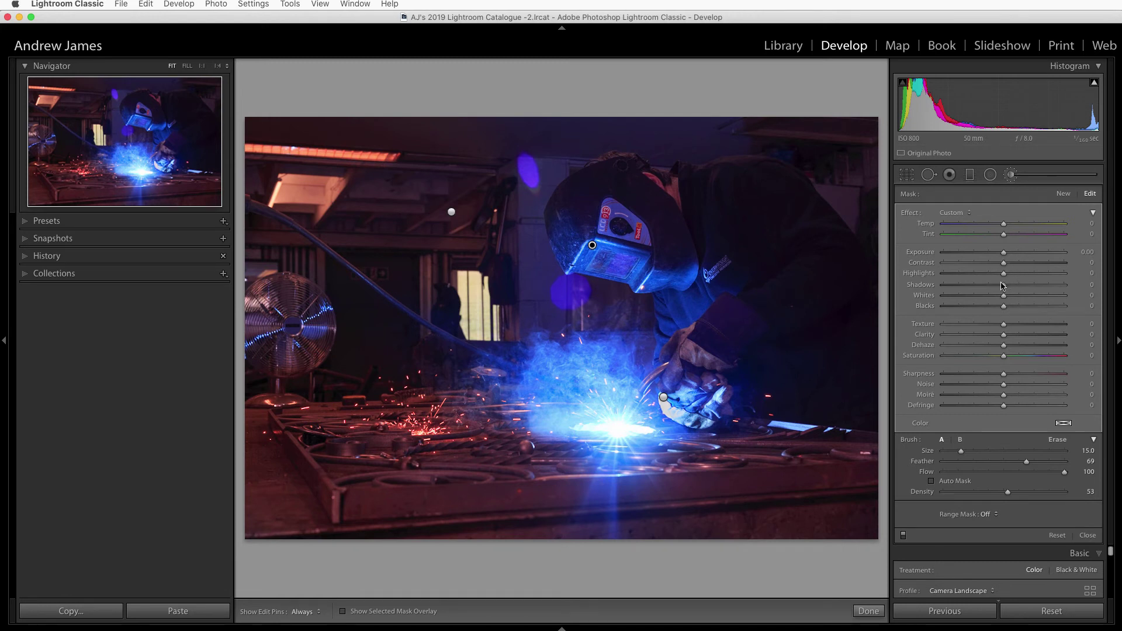
Brighten the welder mask with Highlights at 51 and Exposure at 0.75, and close the adjustment brush
{"action": "left_click_drag", "start_coordinate": [1004, 275], "coordinate": [1034, 279]}
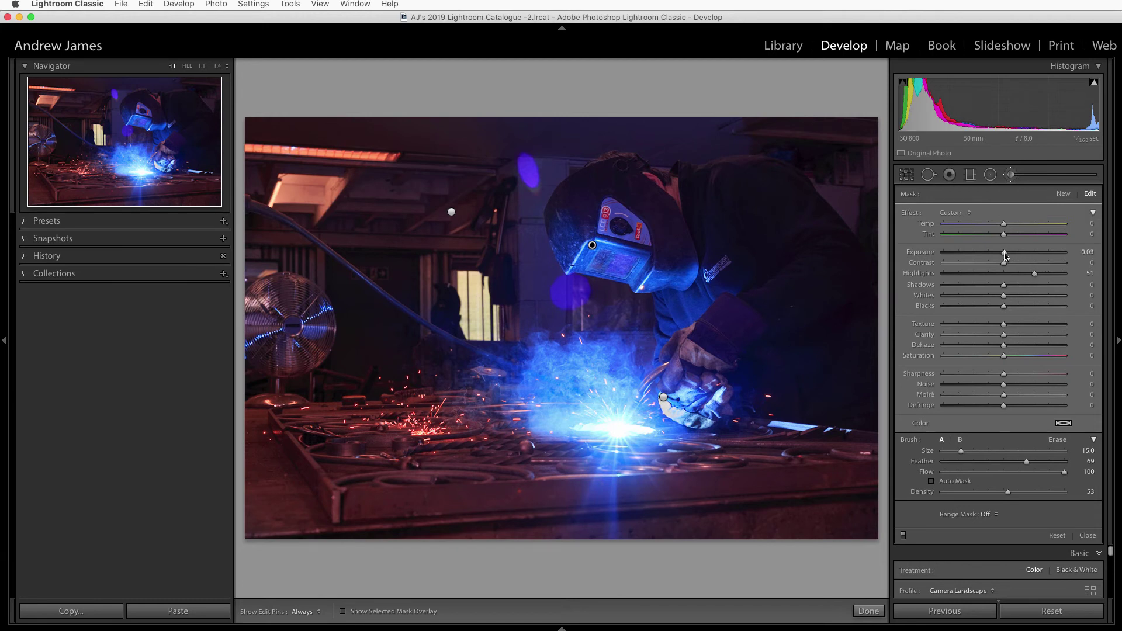
{"action": "left_click_drag", "start_coordinate": [1004, 255], "coordinate": [1017, 255]}
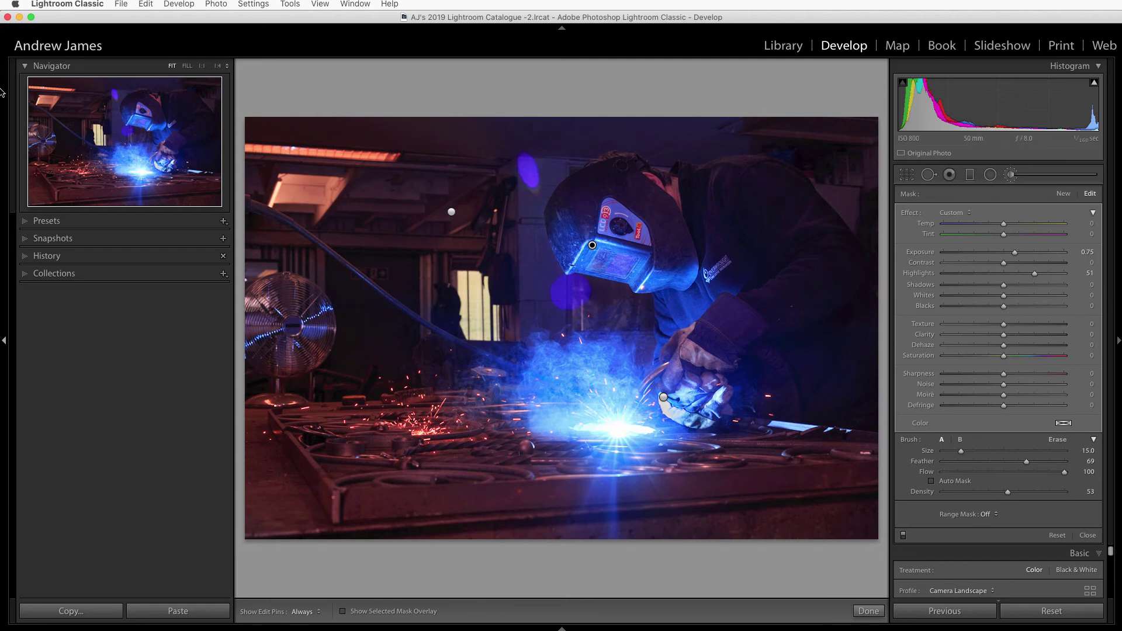
{"action": "left_click", "coordinate": [4, 341]}
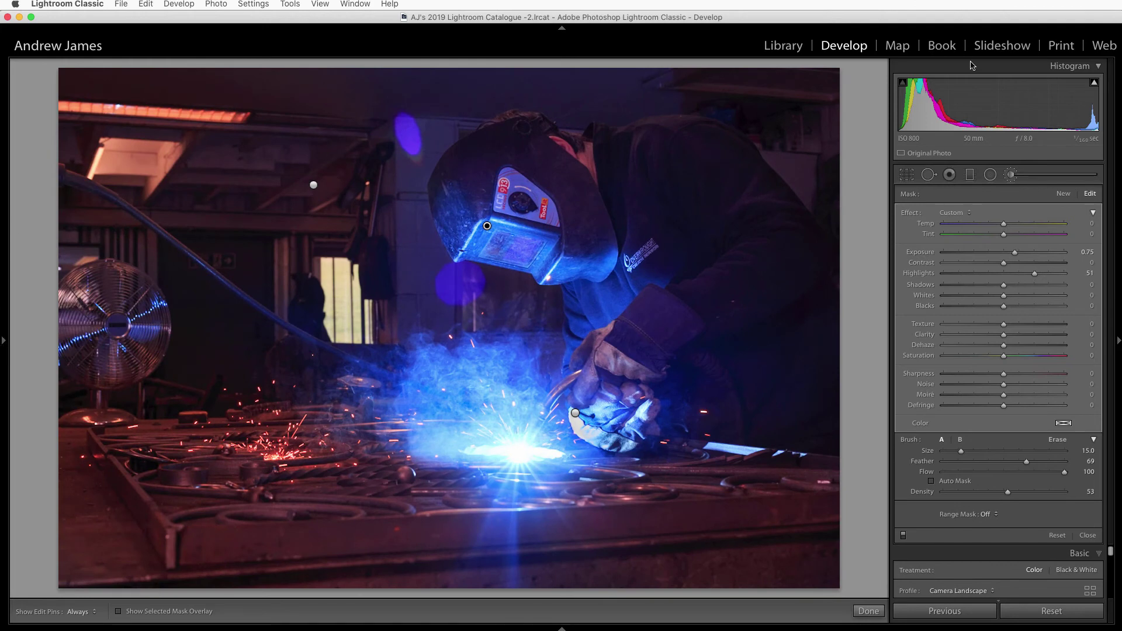
{"action": "left_click", "coordinate": [1088, 535]}
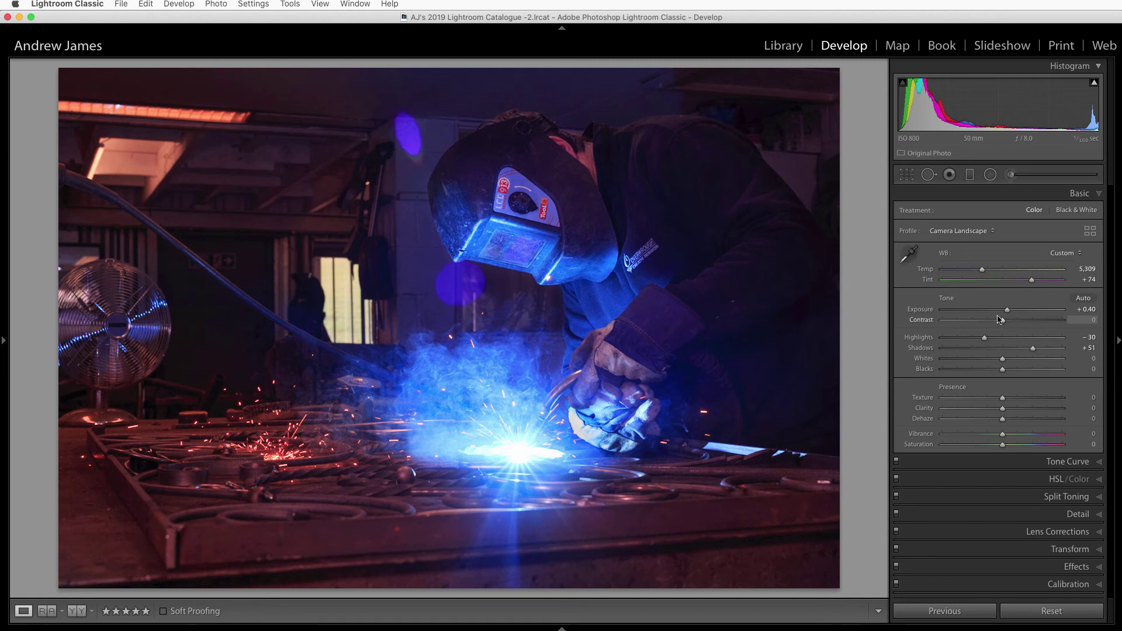
Paint a new brush mask over the fan and set its Highlights to 62, Exposure to 0.51 and Temp to about -37
{"action": "left_click", "coordinate": [1011, 175]}
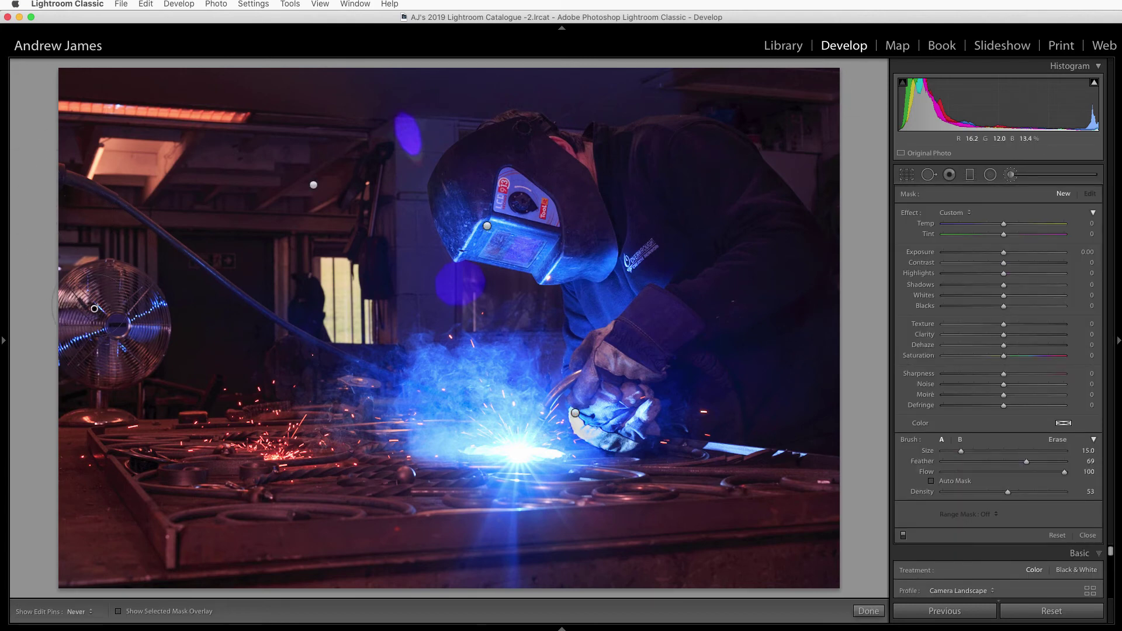
{"action": "key", "text": "h"}
{"action": "key", "text": "h"}
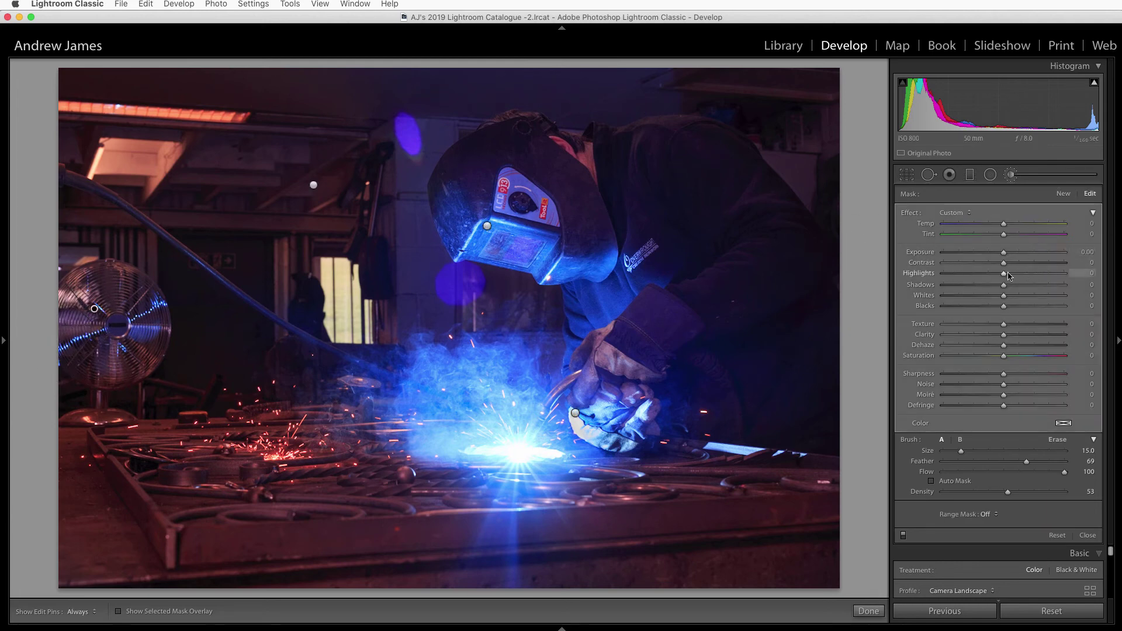
{"action": "left_click_drag", "start_coordinate": [1005, 277], "coordinate": [982, 229]}
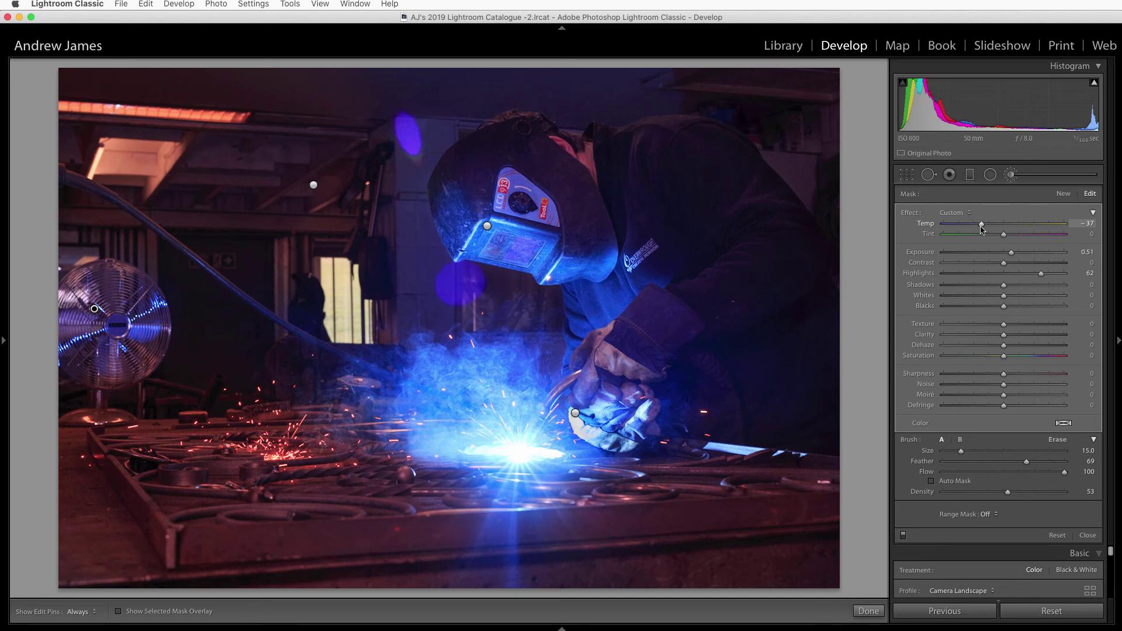
Paint a new brush mask over the blue smoke and blue-lit area around the weld, with a brush size of 18
{"action": "left_click", "coordinate": [1062, 196]}
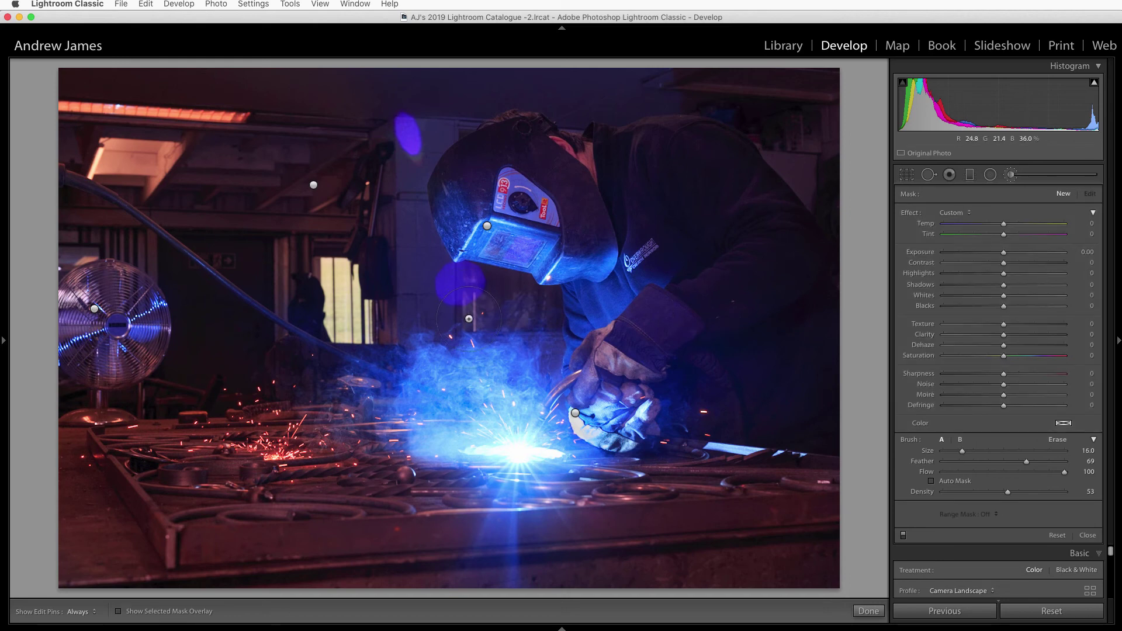
{"action": "scroll", "coordinate": [488, 362], "scroll_direction": "up", "scroll_amount": 4}
{"action": "key", "text": "h"}
{"action": "scroll", "coordinate": [472, 366], "scroll_direction": "down", "scroll_amount": 1}
{"action": "key", "text": "h"}
{"action": "left_click", "coordinate": [642, 302]}
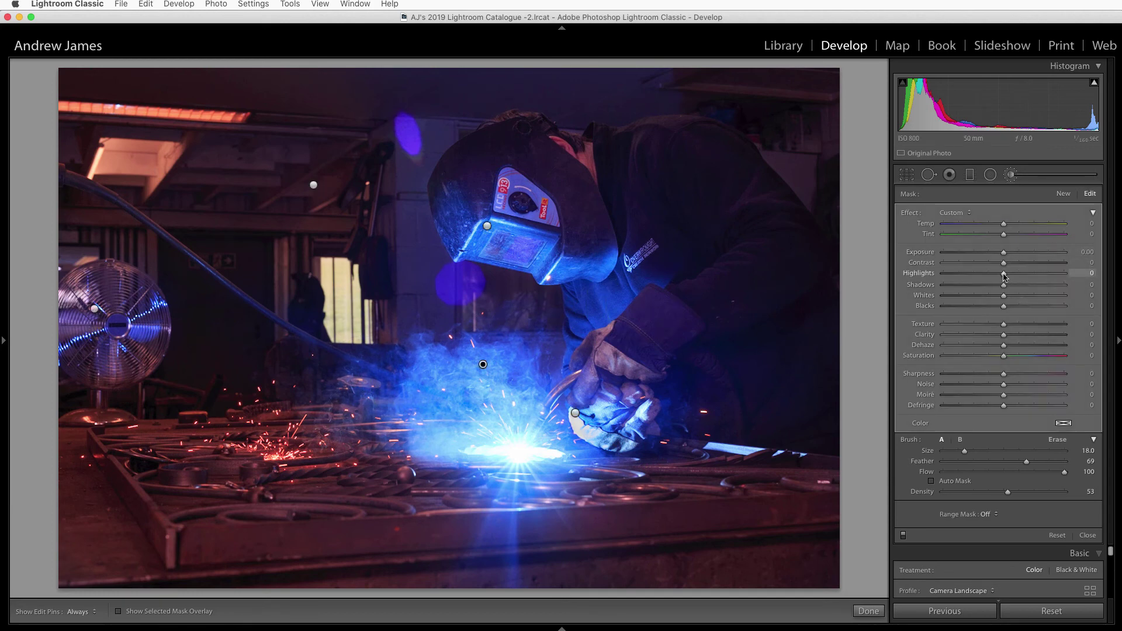
Brighten the smoke mask with Highlights at 19 and Exposure at about 0.31, and close the adjustment brush
{"action": "mouse_move", "coordinate": [1004, 276]}
{"action": "left_mouse_down"}
{"action": "mouse_move", "coordinate": [1022, 277]}
{"action": "mouse_move", "coordinate": [1009, 254]}
{"action": "left_mouse_up"}
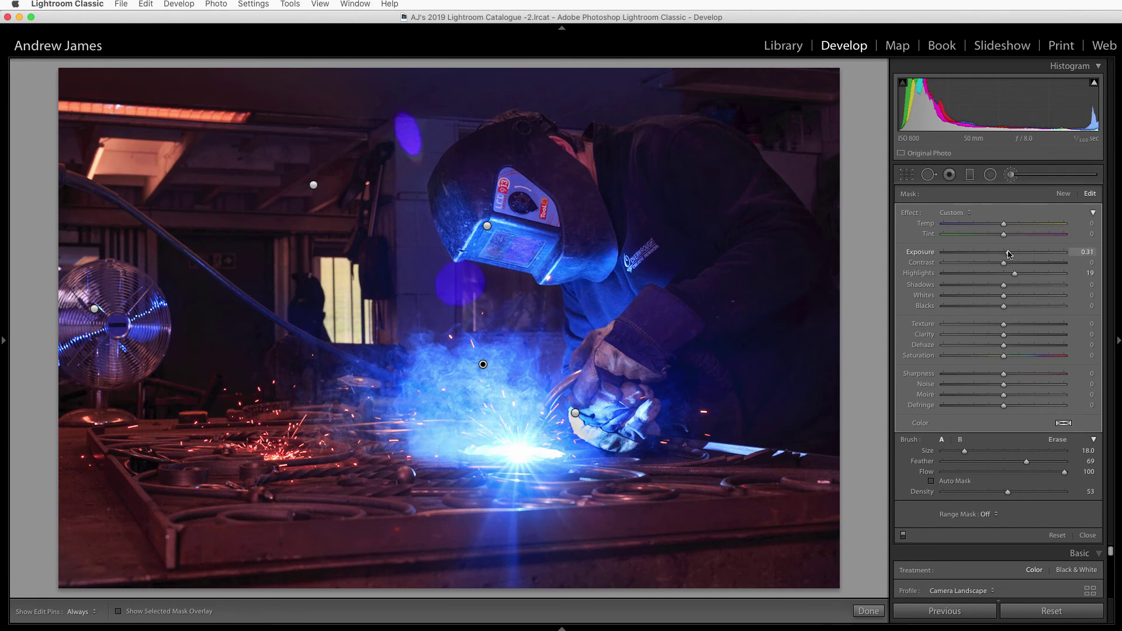
{"action": "left_click_drag", "start_coordinate": [1008, 254], "coordinate": [1008, 254]}
{"action": "left_click", "coordinate": [1088, 535]}
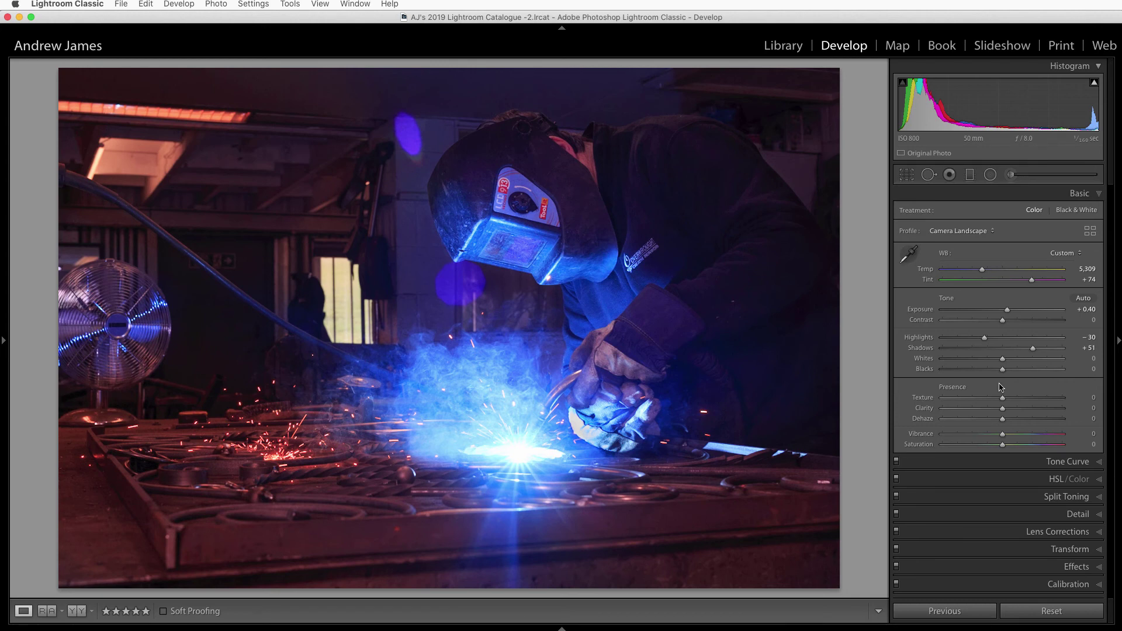
Strengthen the whole photo's presence with Texture at +40, Clarity at +27 and Vibrance at +22
{"action": "left_click_drag", "start_coordinate": [1003, 398], "coordinate": [1027, 399]}
{"action": "left_click_drag", "start_coordinate": [1002, 409], "coordinate": [1018, 411]}
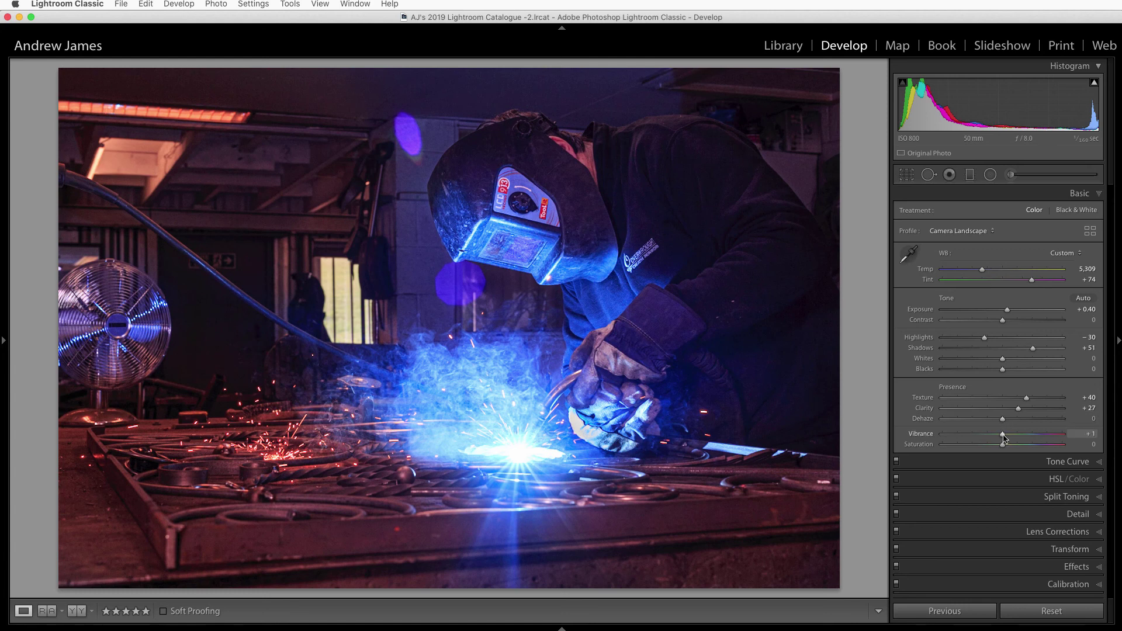
{"action": "mouse_move", "coordinate": [1004, 437]}
{"action": "left_mouse_down"}
{"action": "mouse_move", "coordinate": [1023, 439]}
{"action": "mouse_move", "coordinate": [1003, 438]}
{"action": "mouse_move", "coordinate": [1013, 438]}
{"action": "left_mouse_up"}
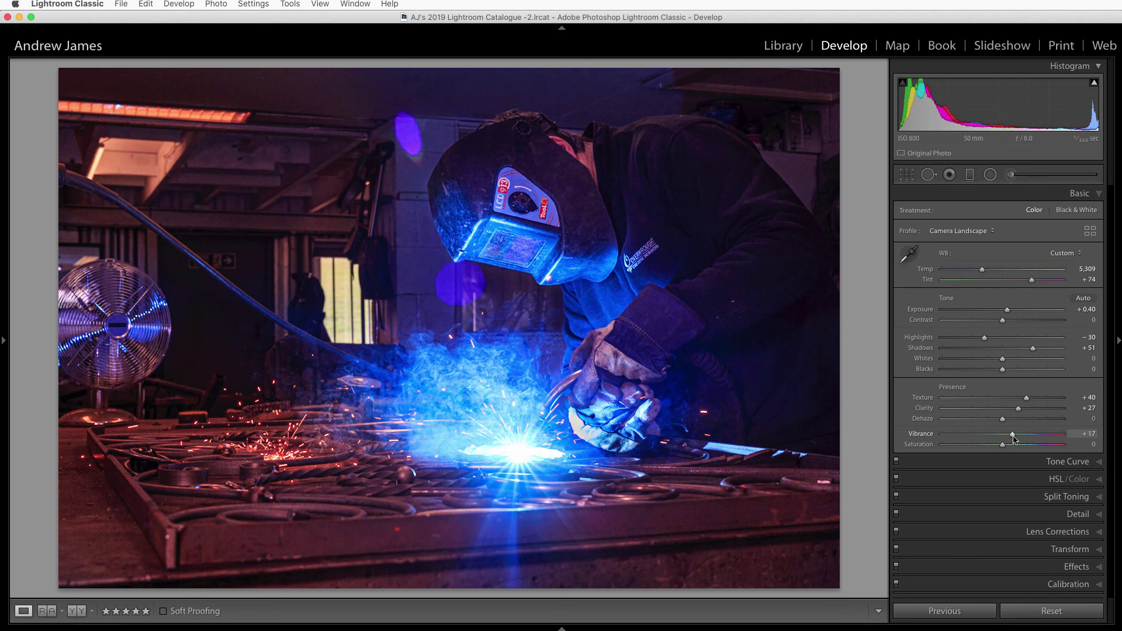
{"action": "key", "text": "Down"}
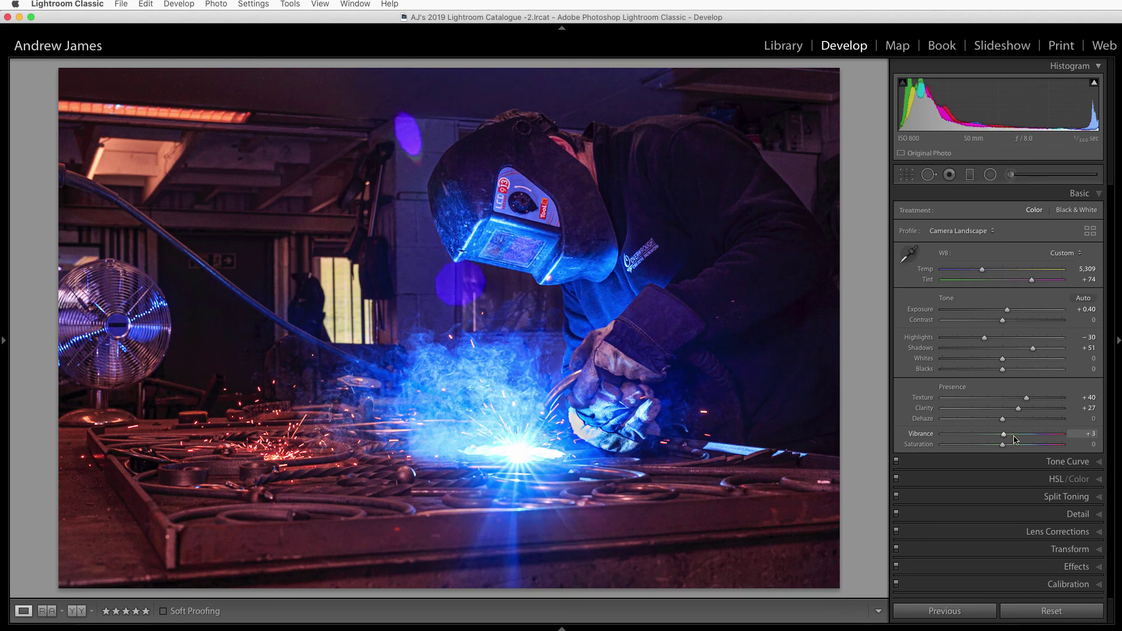
{"action": "left_click_drag", "start_coordinate": [1014, 437], "coordinate": [1017, 438]}
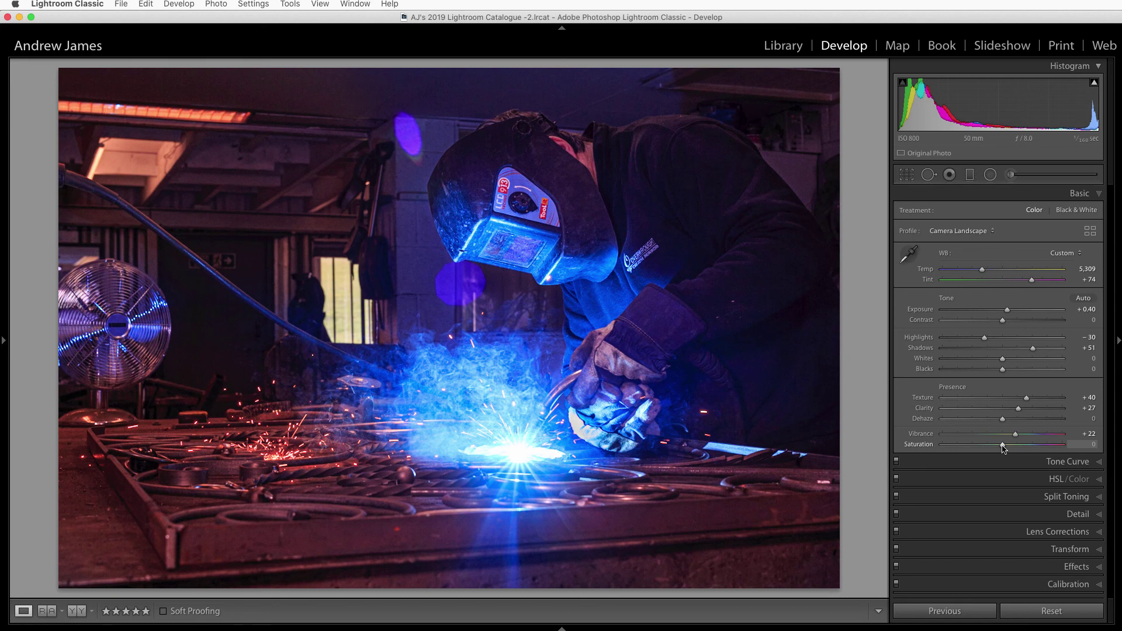
Try the Medium Contrast point curve on the whole photo and undo it
{"action": "left_click", "coordinate": [1053, 461]}
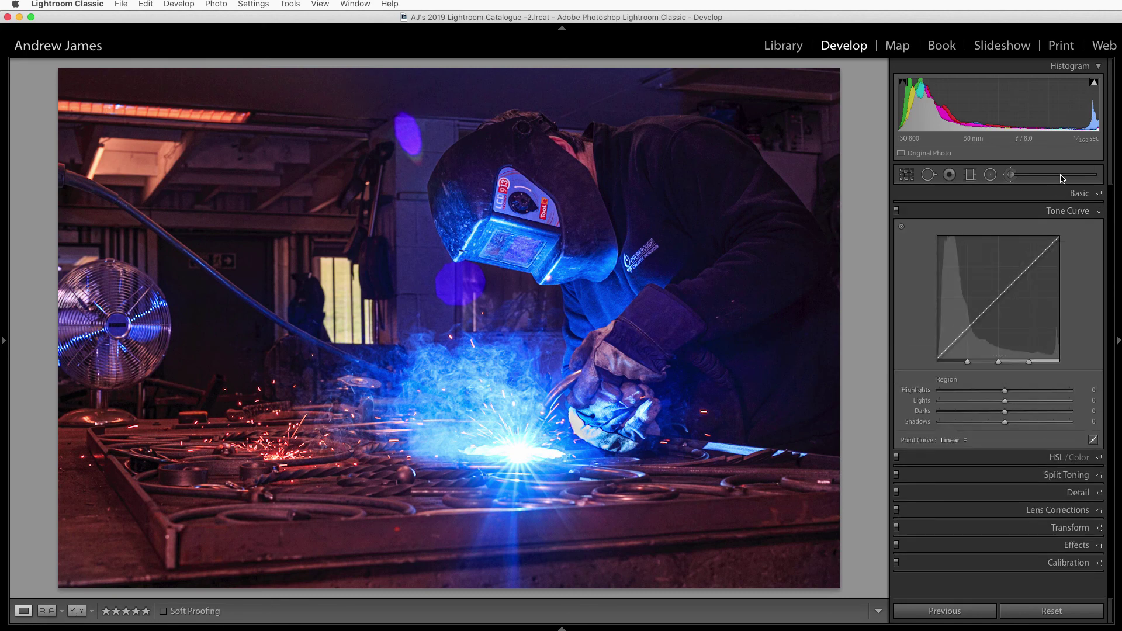
{"action": "left_click", "coordinate": [1073, 213]}
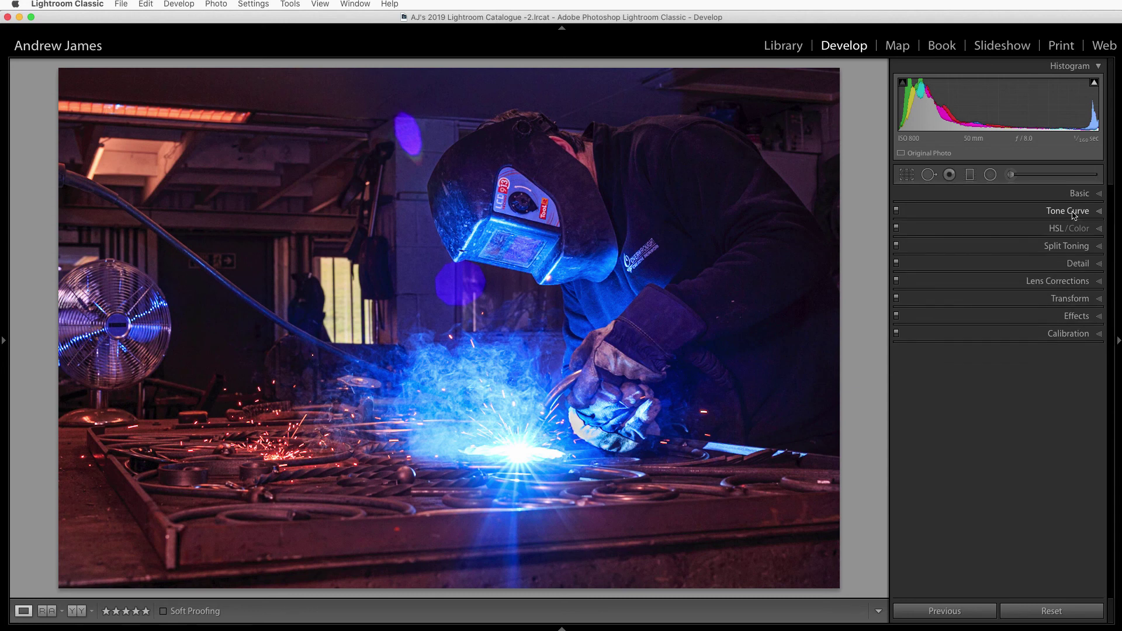
{"action": "left_click", "coordinate": [1073, 213]}
{"action": "left_click", "coordinate": [961, 440]}
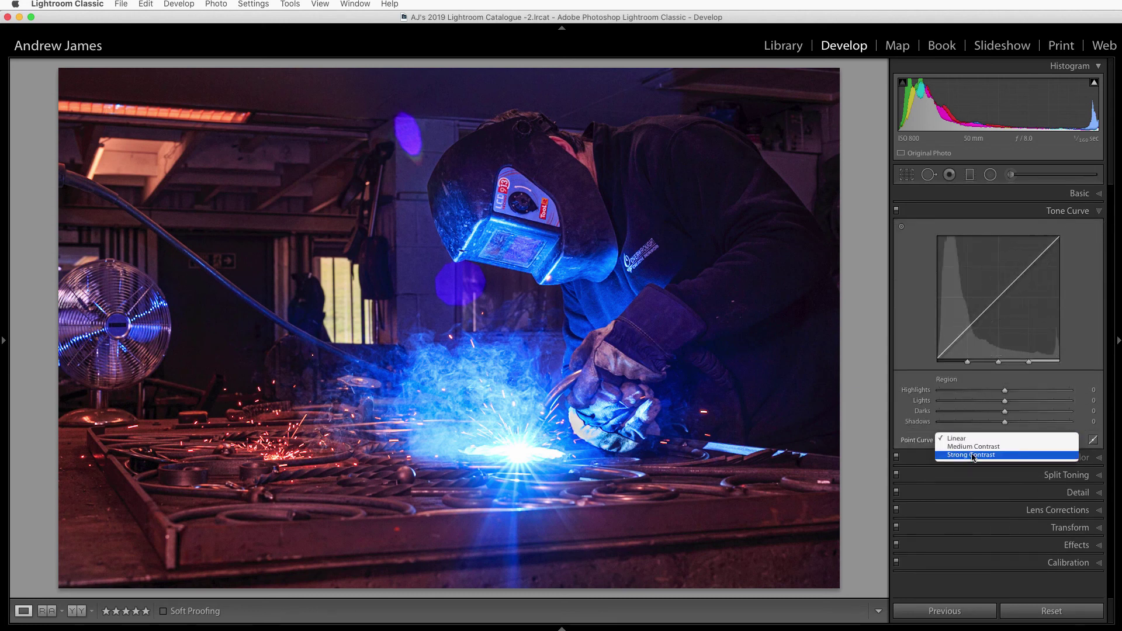
{"action": "left_click", "coordinate": [972, 447]}
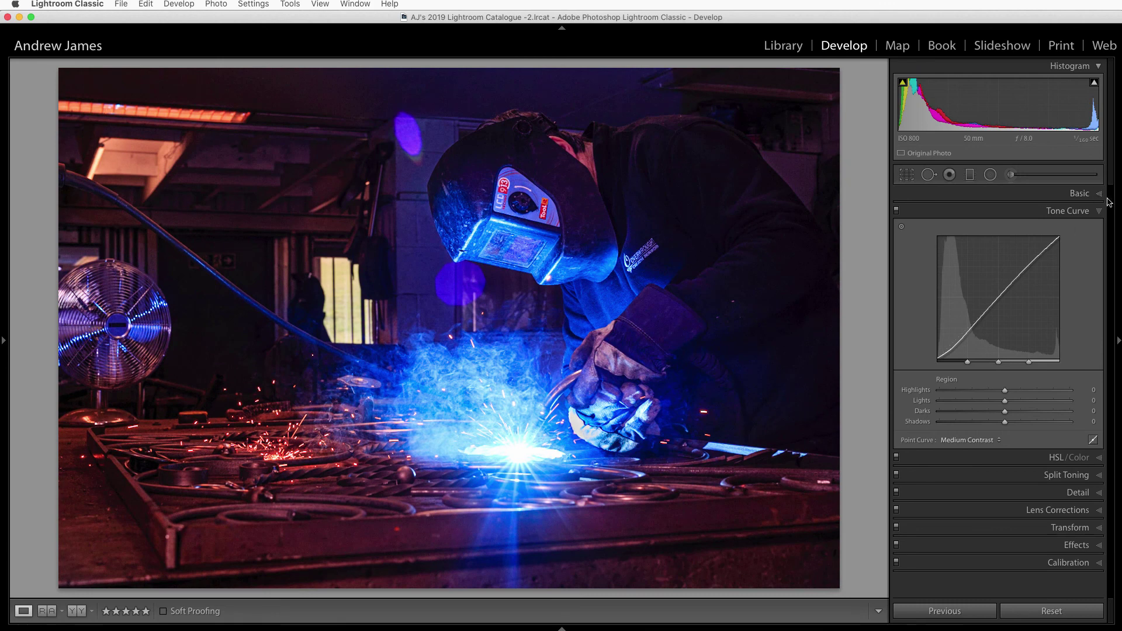
{"action": "key", "text": "super+z"}
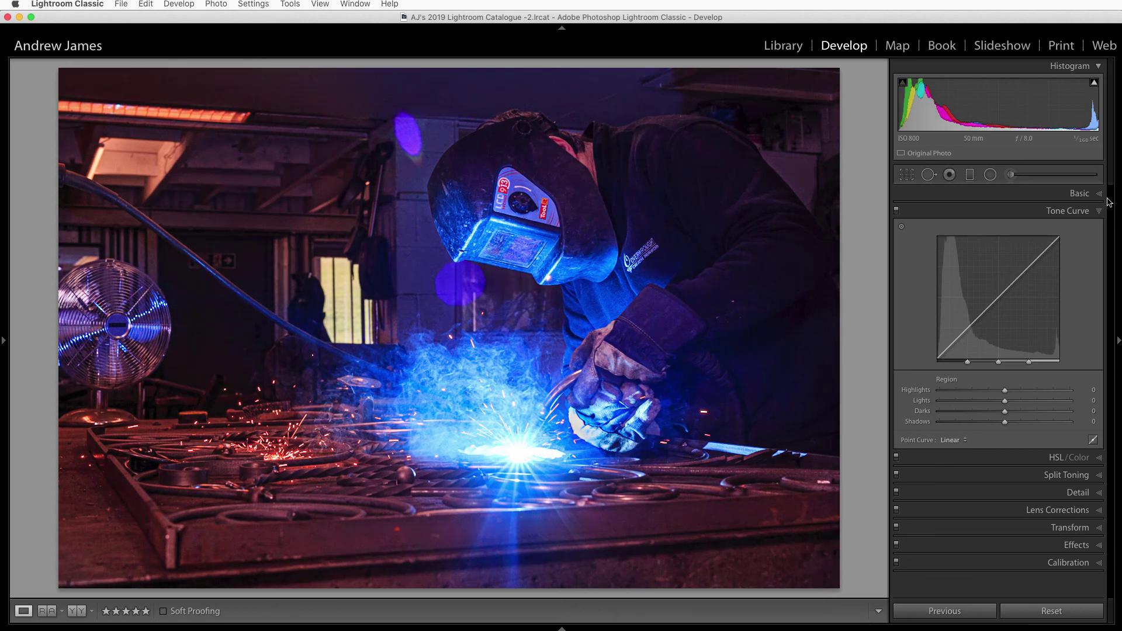
{"action": "left_click", "coordinate": [1098, 213]}
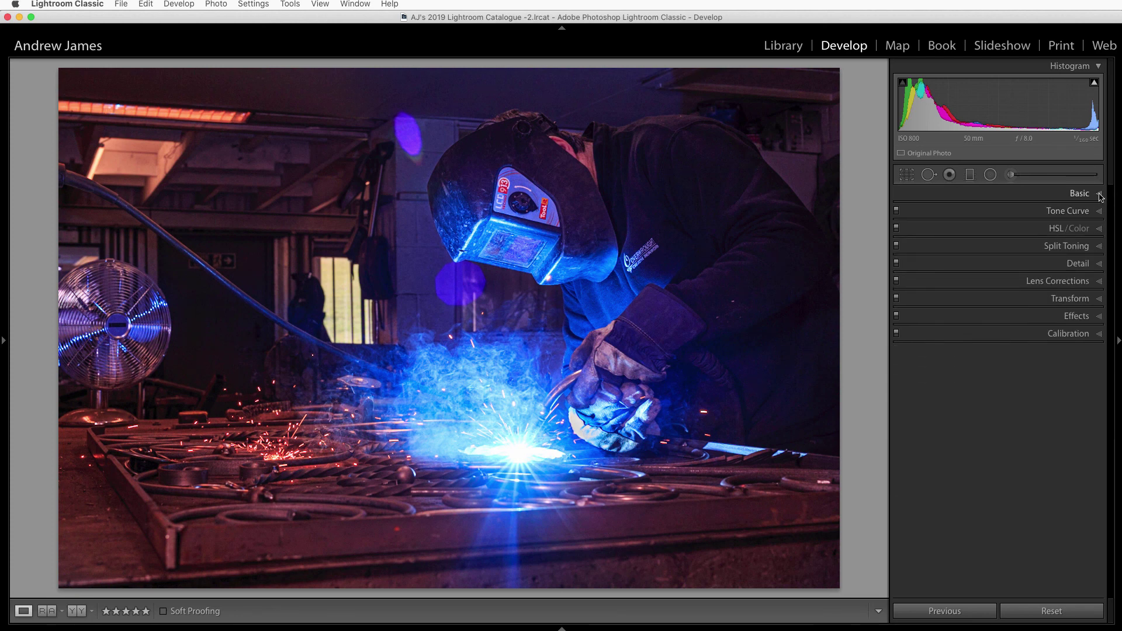
Add a Highlight Priority post-crop vignette with Amount at -20 and compare the photo with its unedited version
{"action": "left_click", "coordinate": [1088, 318]}
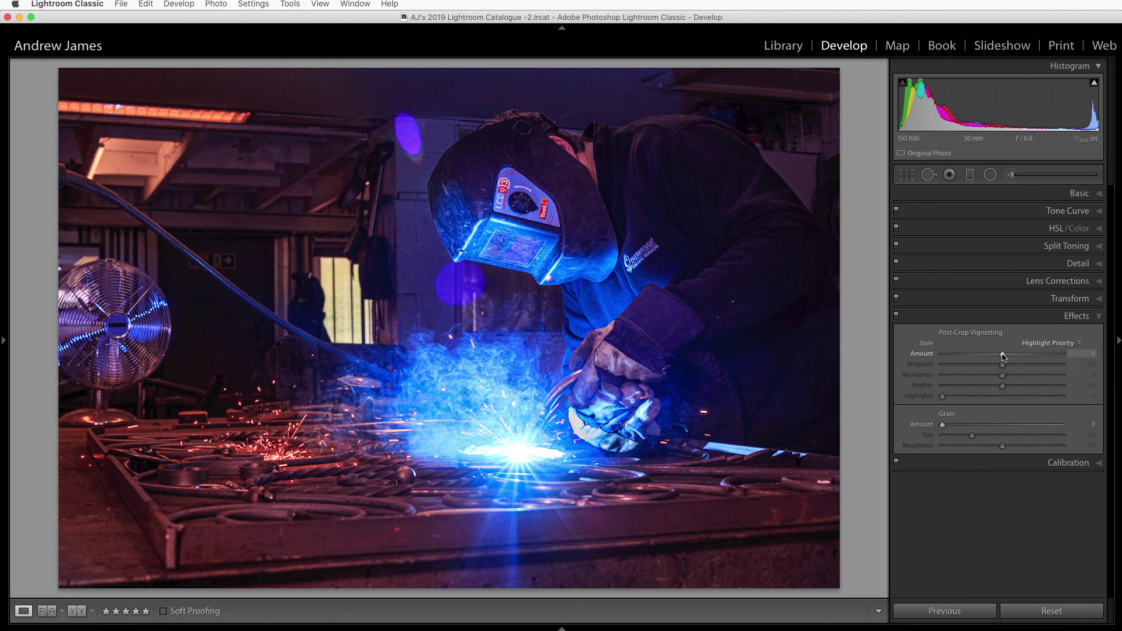
{"action": "left_click_drag", "start_coordinate": [1003, 357], "coordinate": [992, 356]}
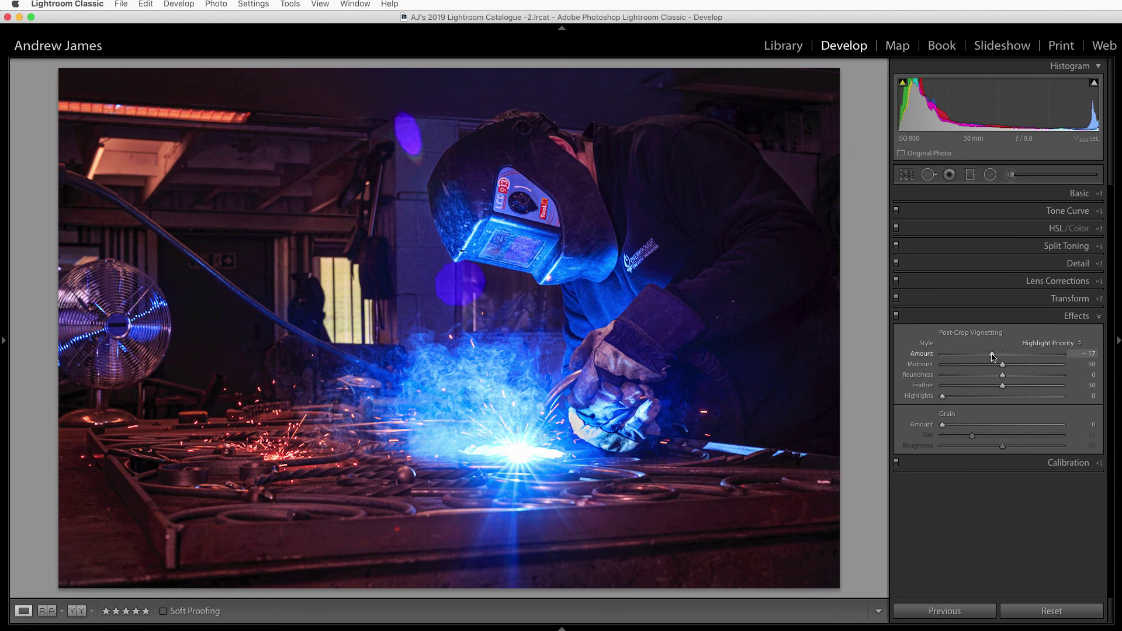
{"action": "left_click_drag", "start_coordinate": [992, 356], "coordinate": [990, 358]}
{"action": "key", "text": "backslash"}
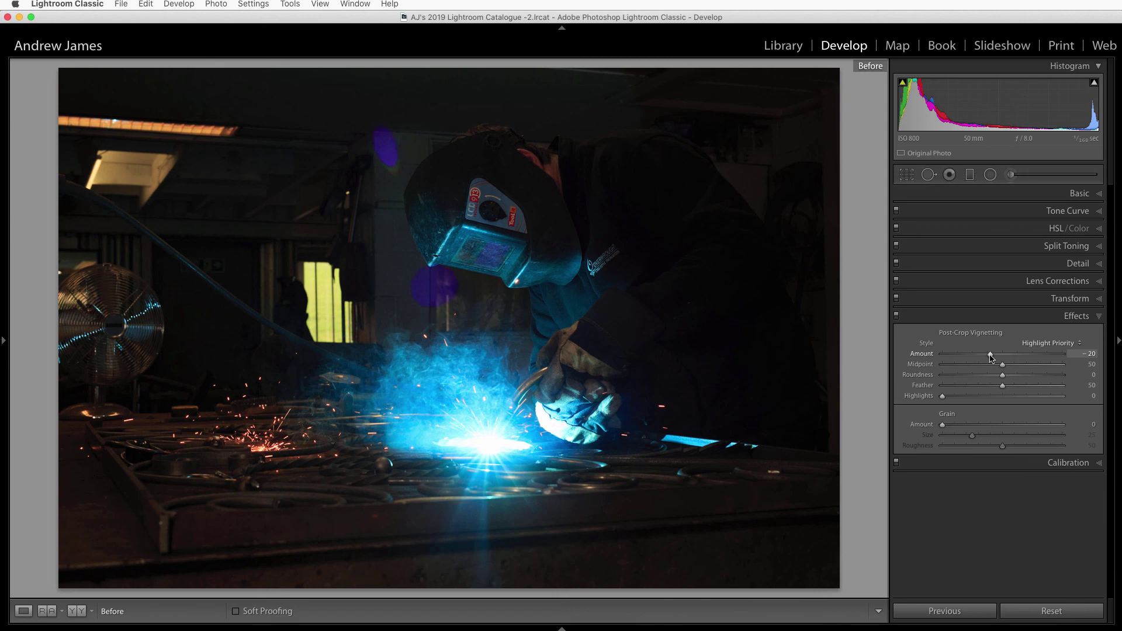
{"action": "key", "text": "backslash"}
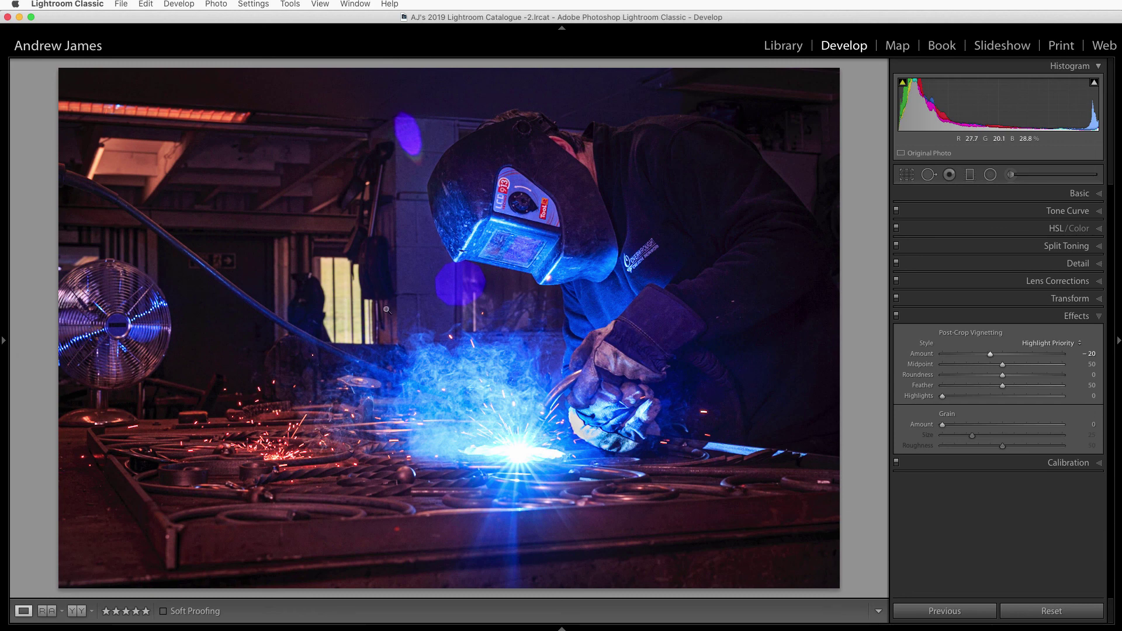
Paint a new brush mask over the bright yellow window in the background and check its coverage with the mask overlay
{"action": "left_click", "coordinate": [1012, 176]}
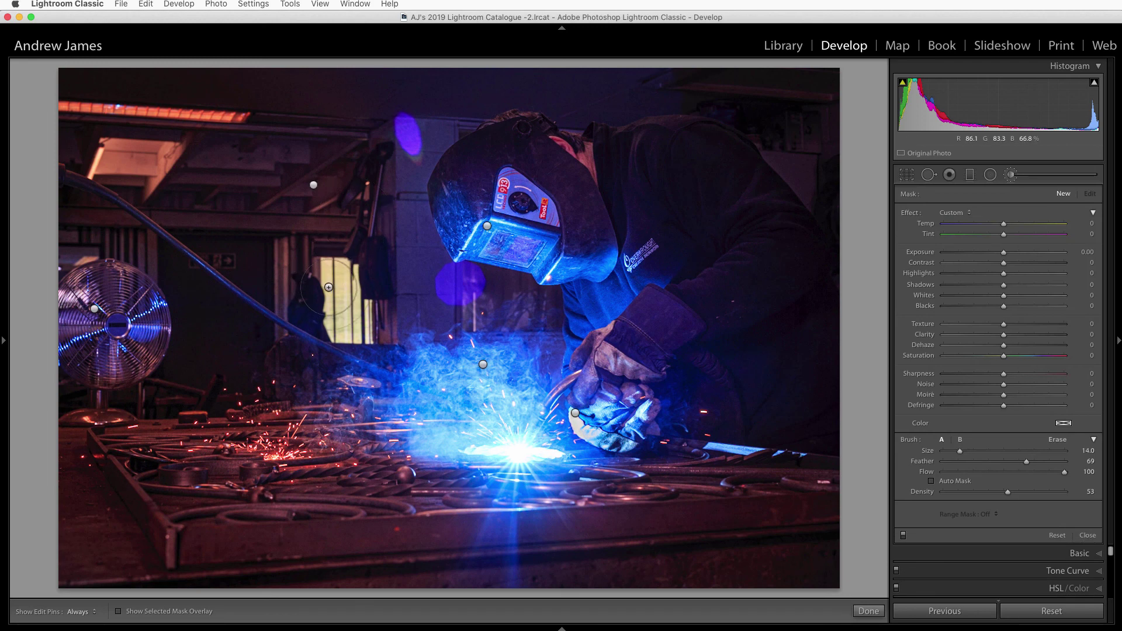
{"action": "key", "text": "h"}
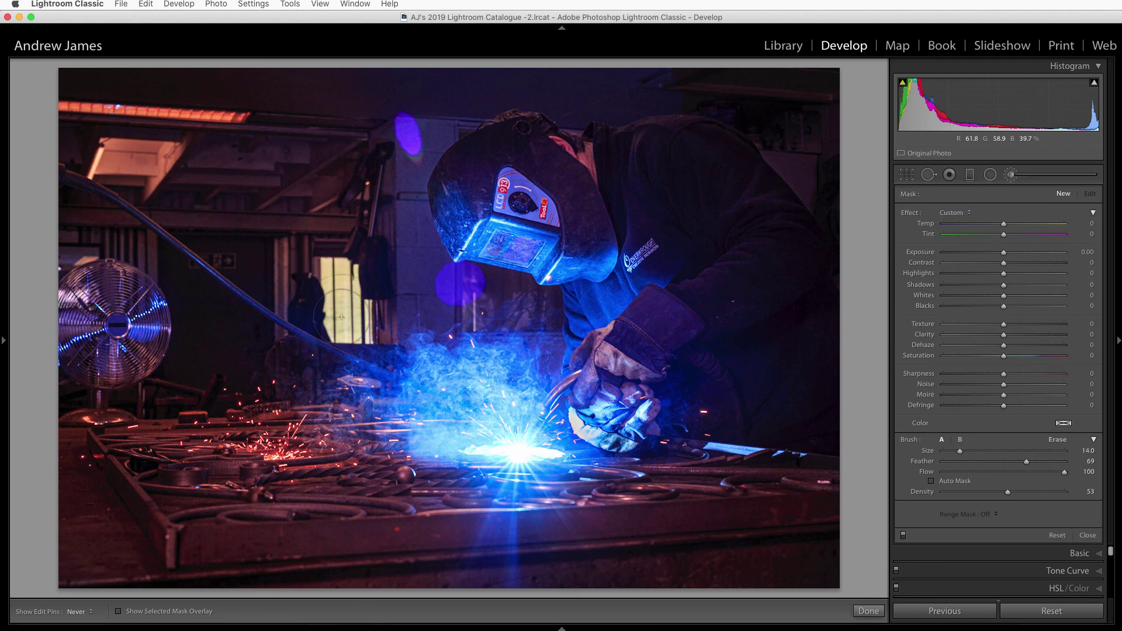
{"action": "left_click", "coordinate": [331, 269]}
{"action": "key", "text": "h"}
{"action": "key", "text": "o"}
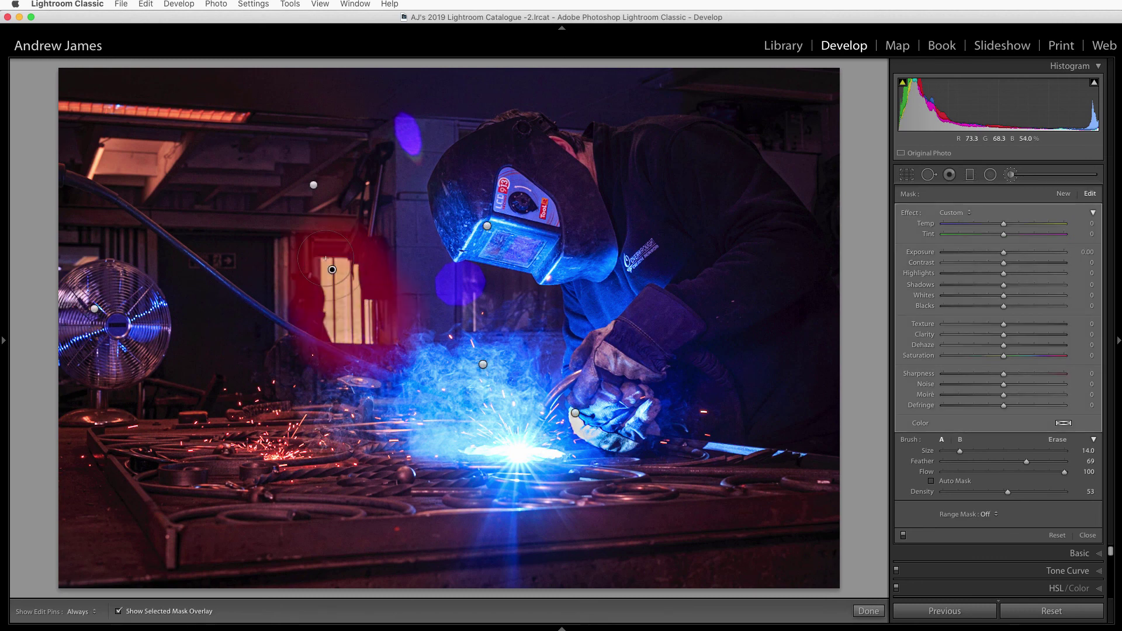
{"action": "key", "text": "o"}
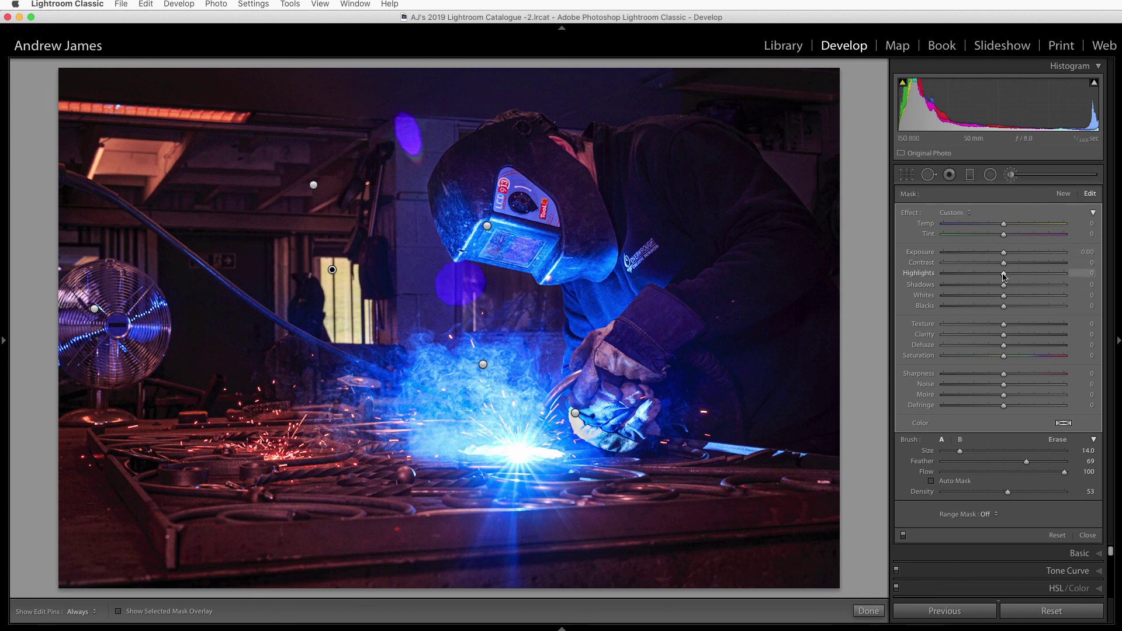
Tone down the window mask with Highlights at -36, Exposure at -0.52 and Temp at -59, and compare the finished photo with its unedited version
{"action": "mouse_move", "coordinate": [1004, 273]}
{"action": "left_mouse_down"}
{"action": "mouse_move", "coordinate": [982, 274]}
{"action": "mouse_move", "coordinate": [996, 255]}
{"action": "left_mouse_up"}
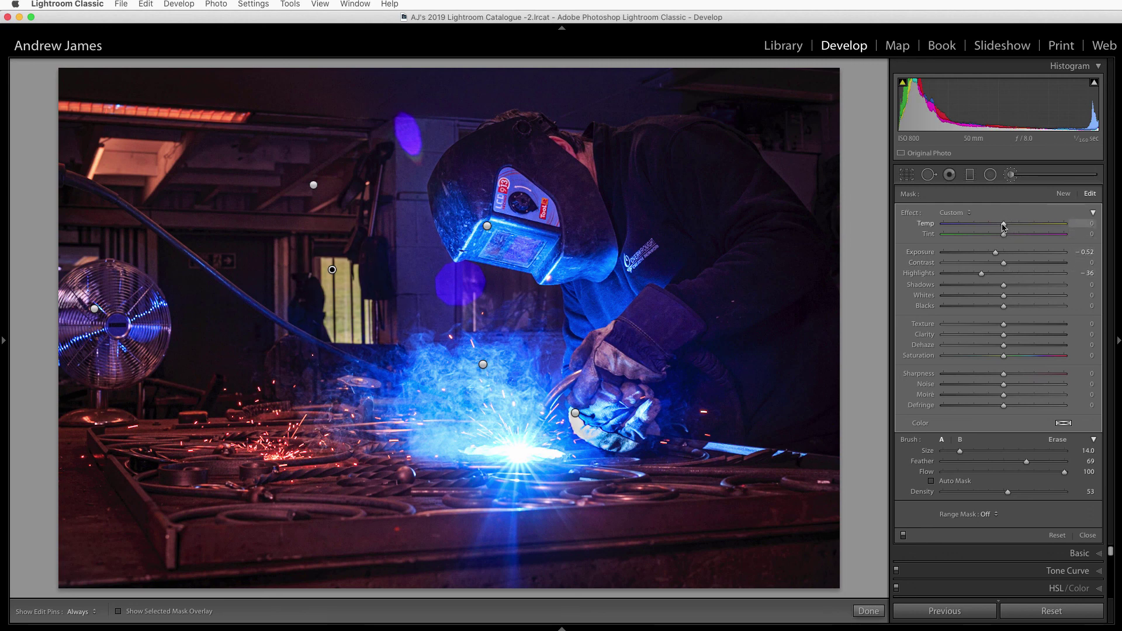
{"action": "left_click_drag", "start_coordinate": [1003, 225], "coordinate": [966, 224]}
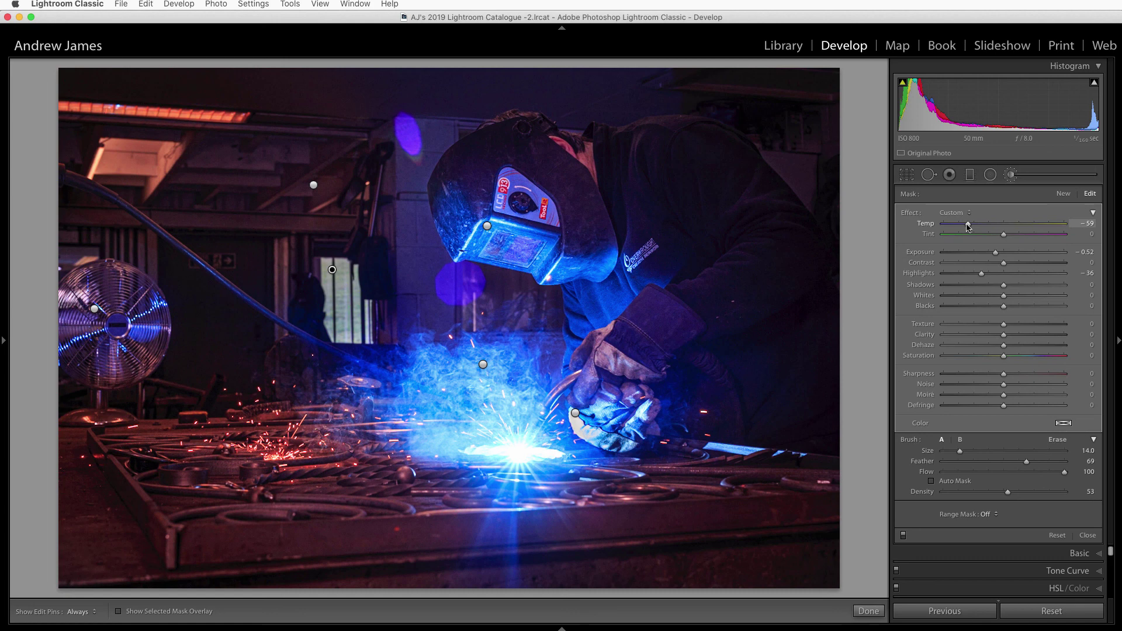
{"action": "left_click", "coordinate": [1088, 535]}
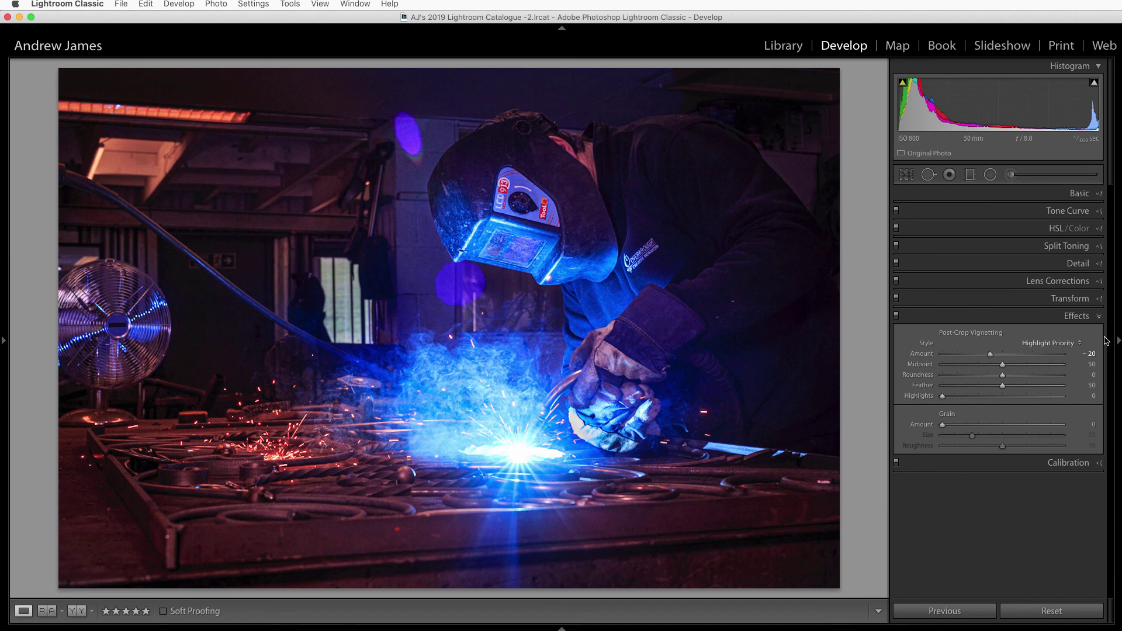
{"action": "key", "text": "backslash"}
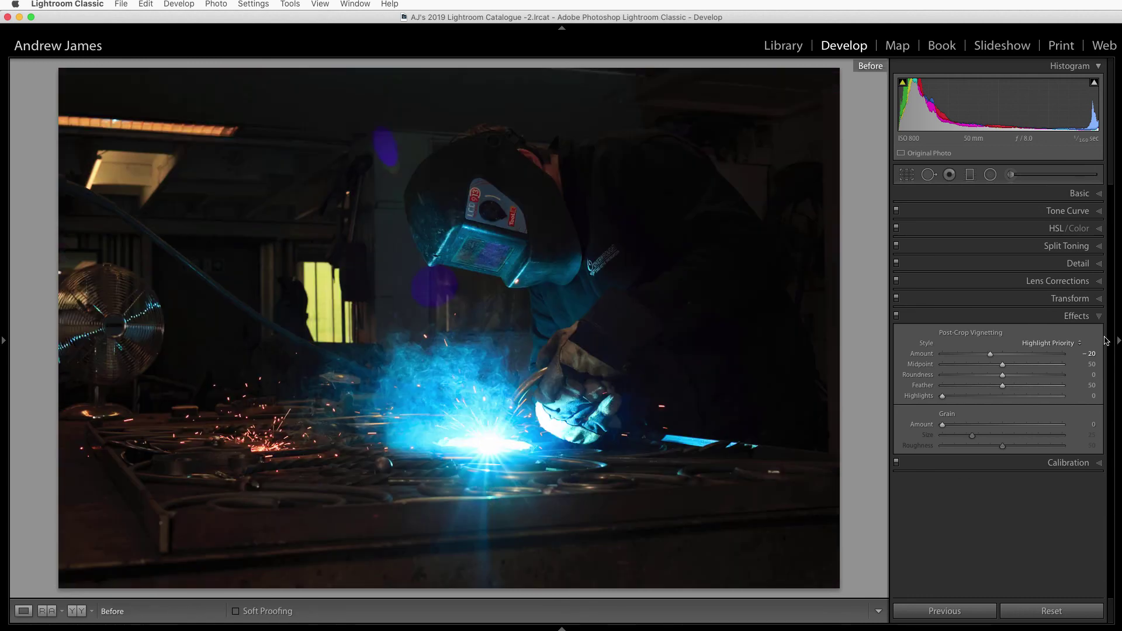
{"action": "key", "text": "backslash"}
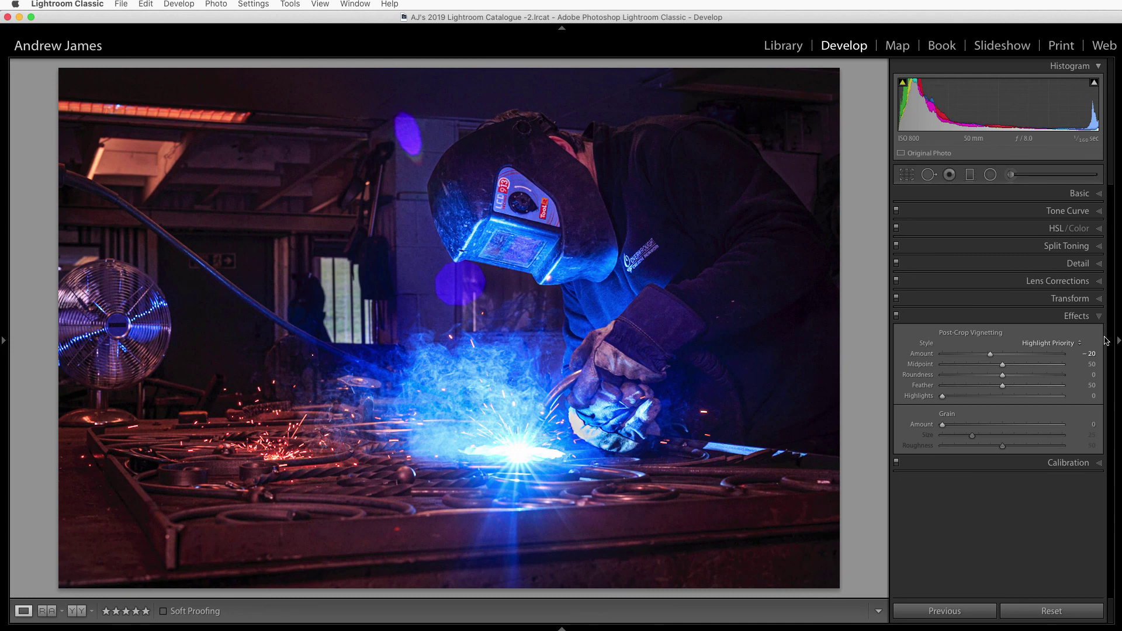